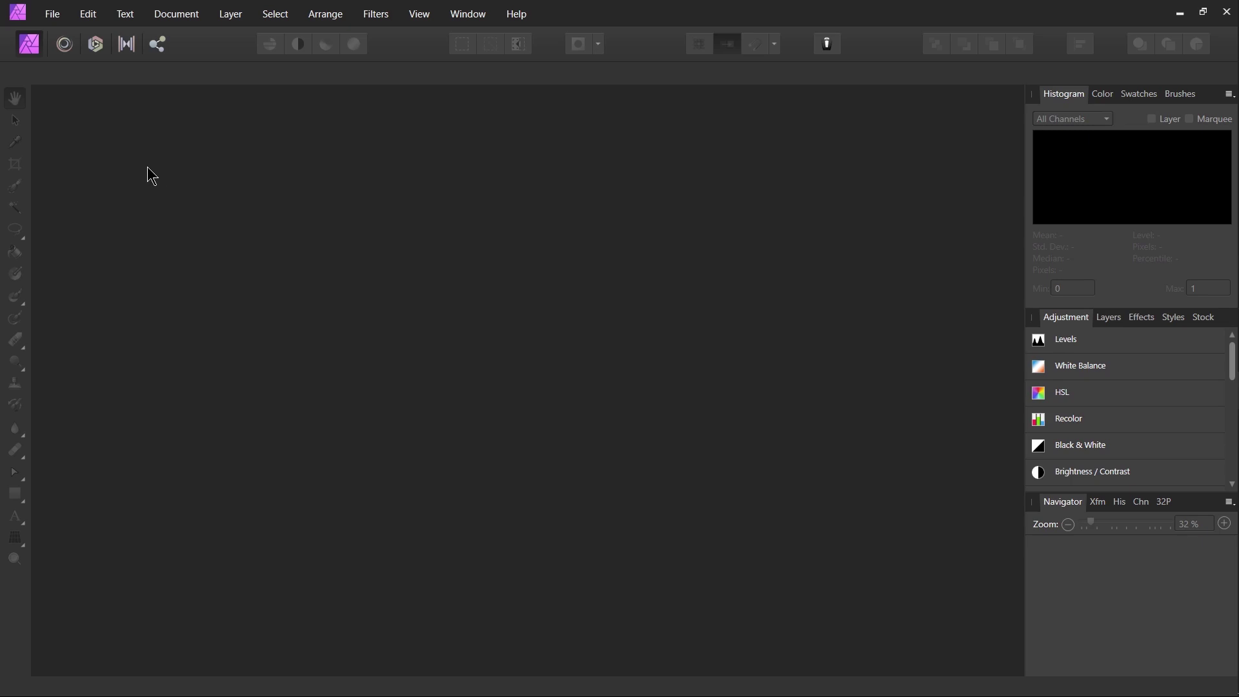
Open the File menu on the empty workspace to start opening an image.
left_click(56, 18)
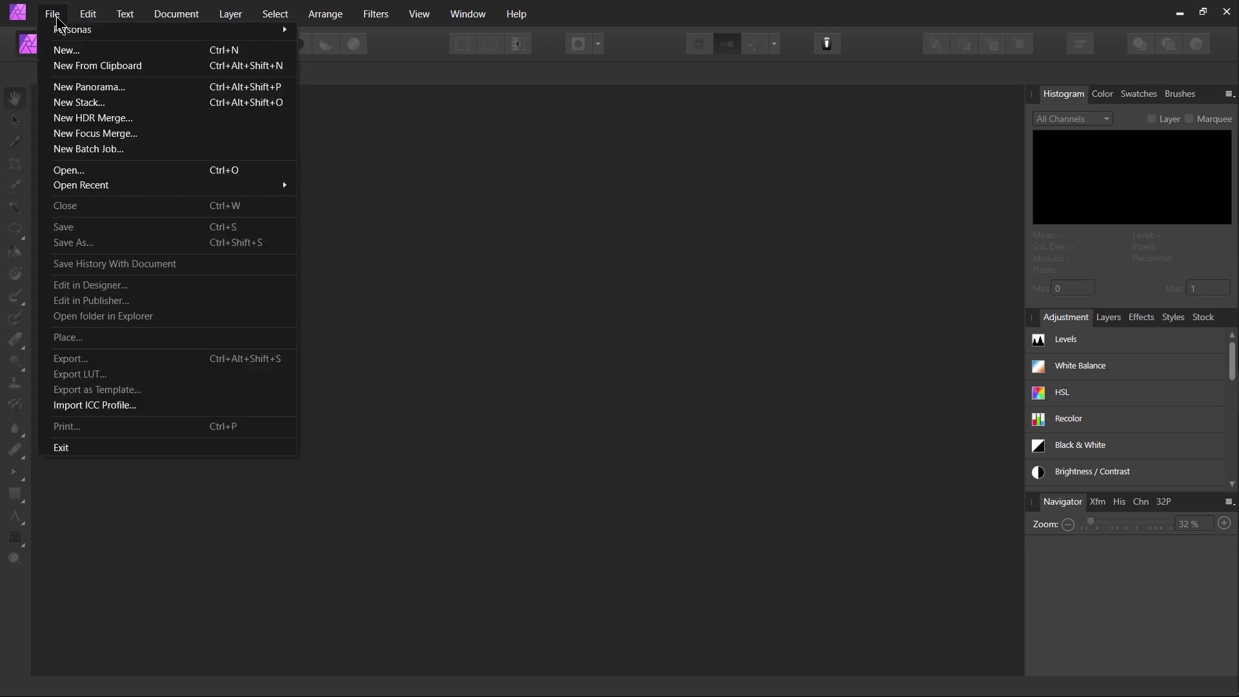
Open Lampada.tif from the exercicio1A folder.
left_click(74, 171)
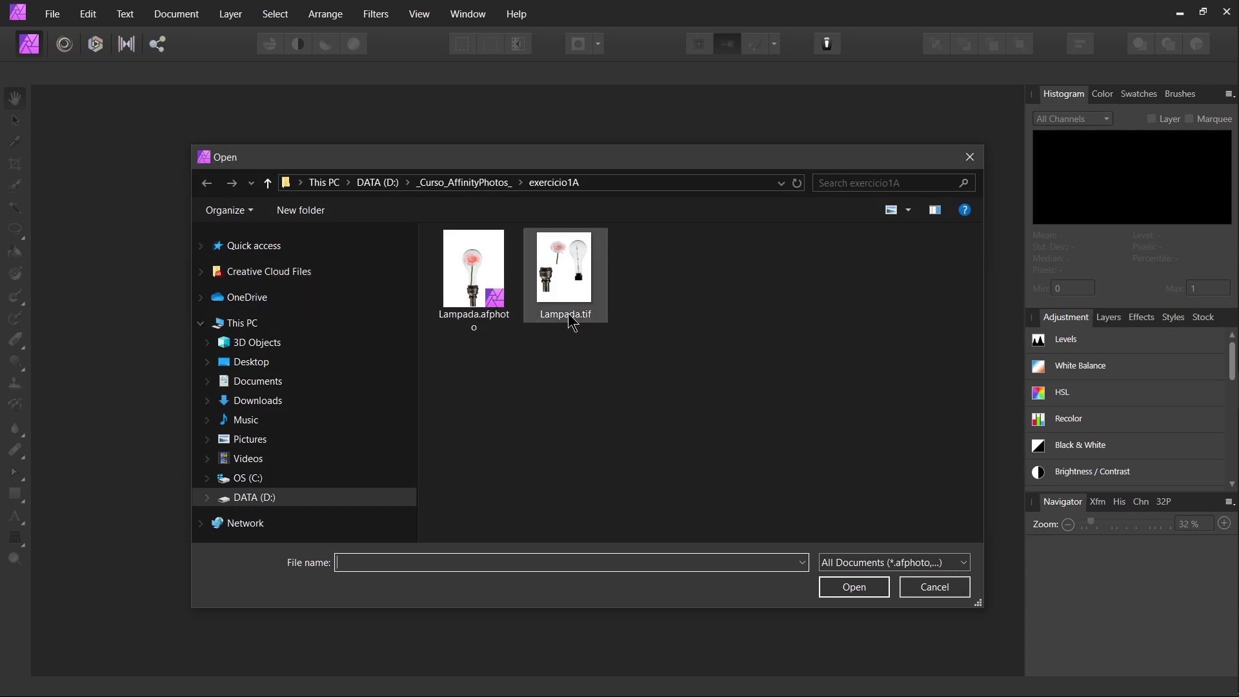
left_click(568, 314)
mouse_move(565, 276)
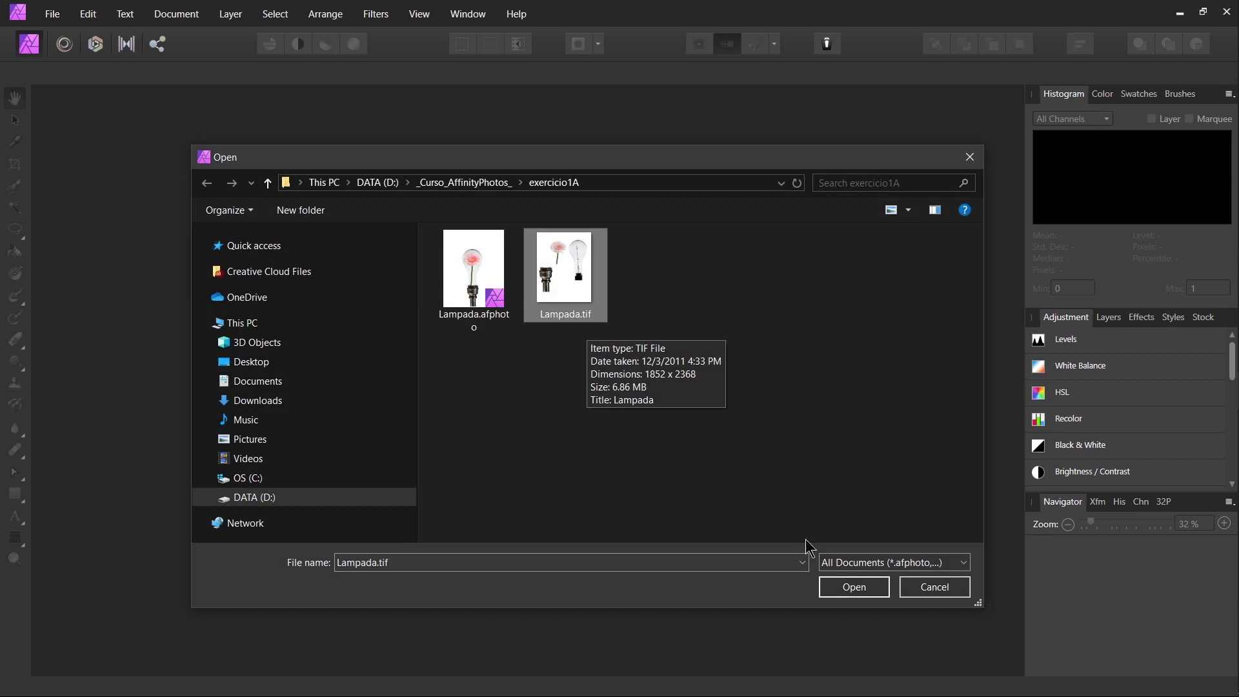
left_click(840, 589)
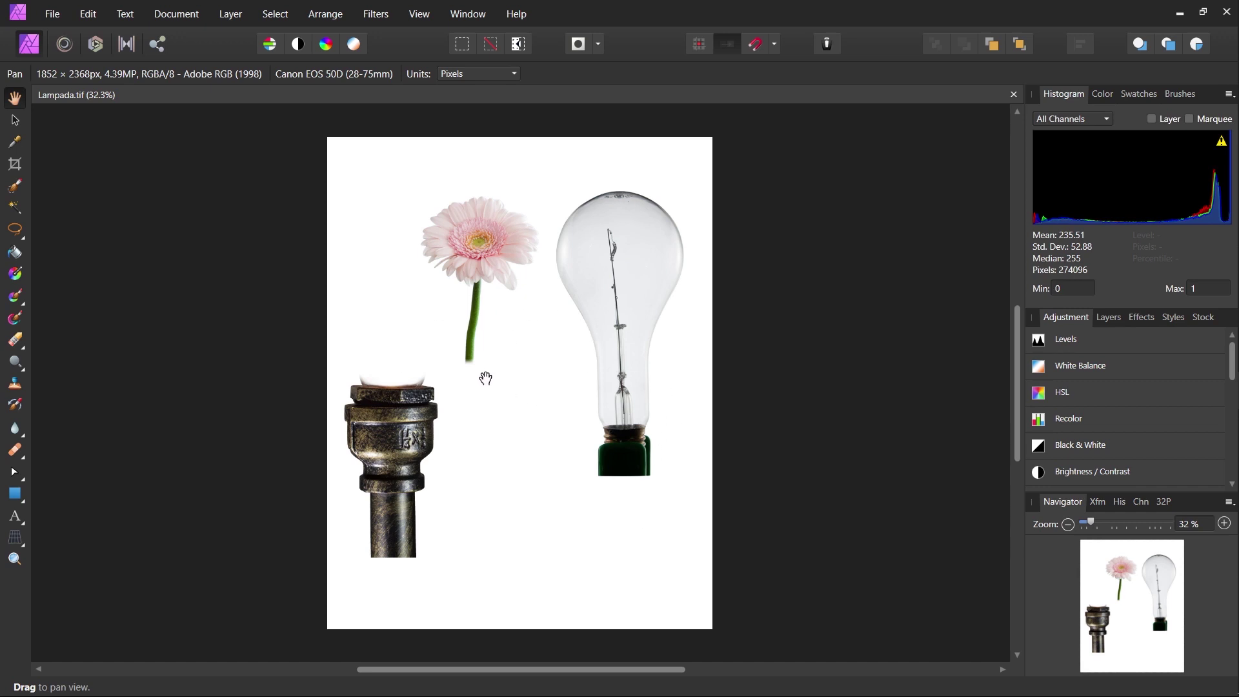
With the Move Tool, shift the flower and seat its stem into the metal pipe's top.
left_click(16, 126)
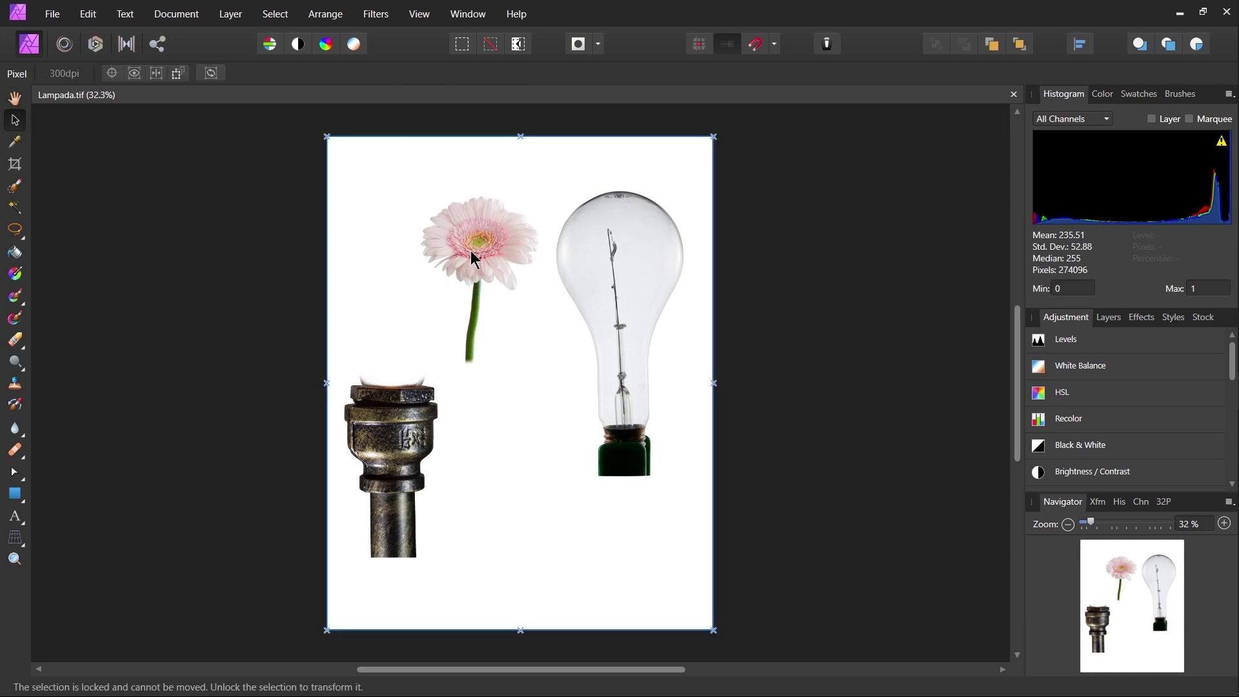
left_click_drag(475, 259, 502, 306)
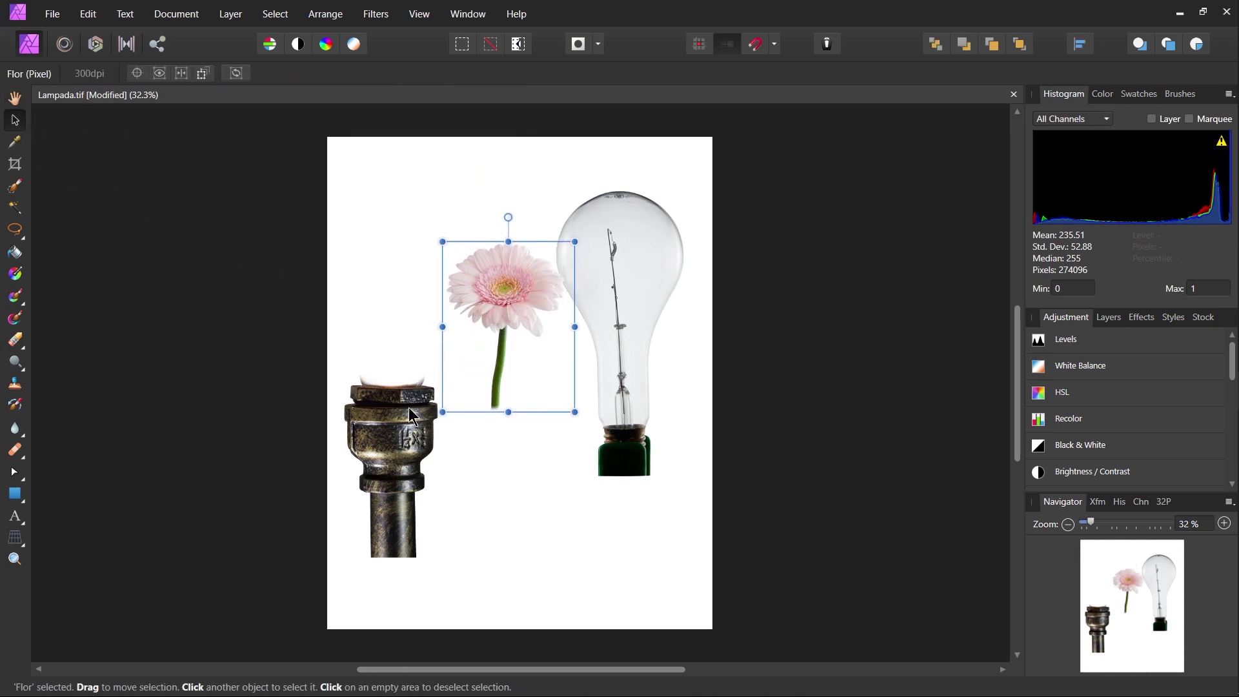
mouse_move(413, 416)
left_mouse_down()
mouse_move(500, 378)
mouse_move(446, 350)
left_mouse_up()
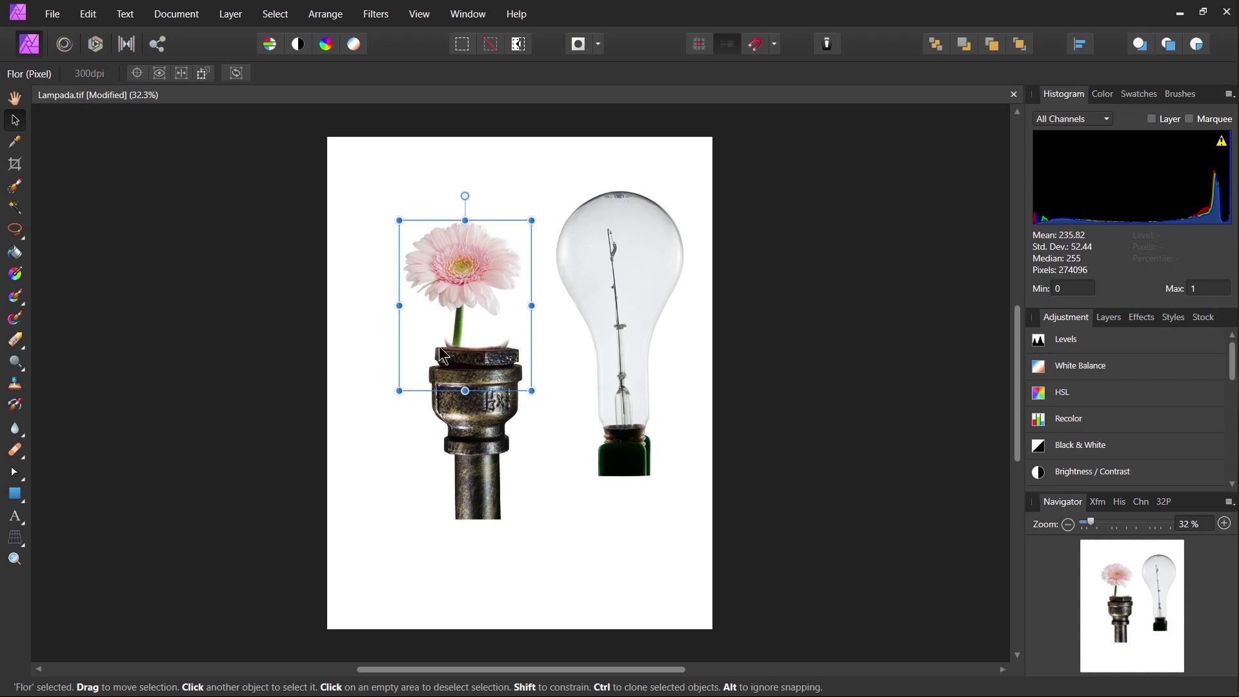
left_click(419, 16)
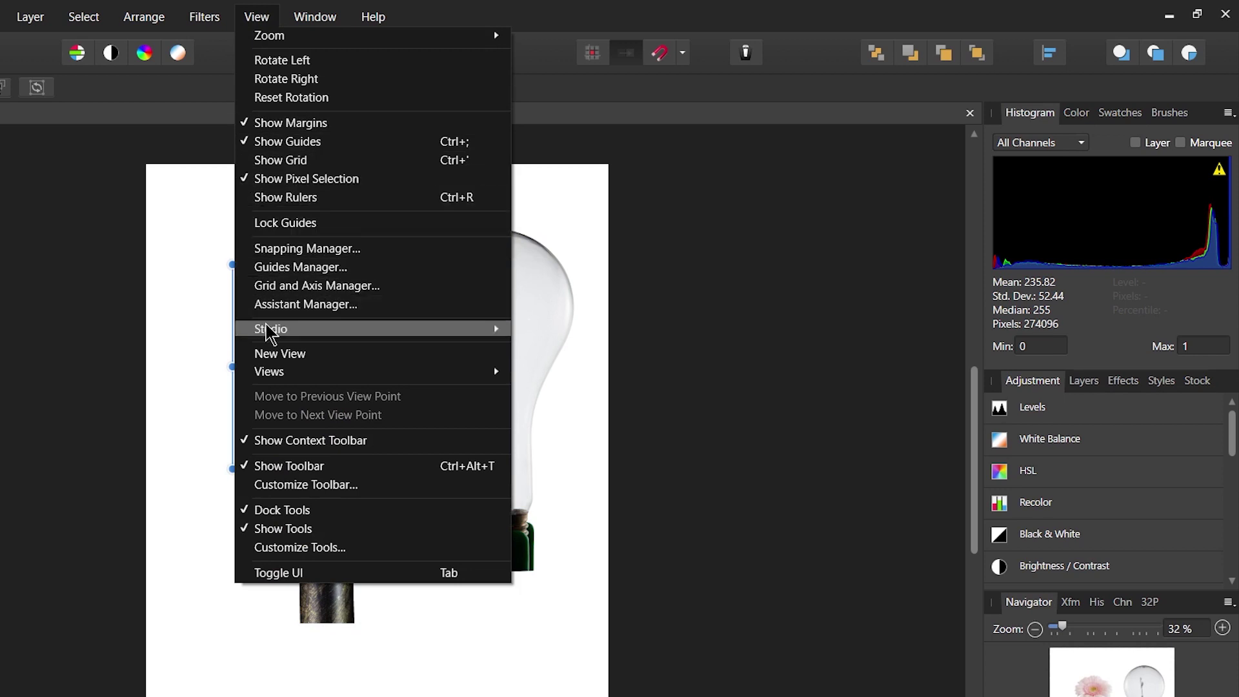
mouse_move(271, 328)
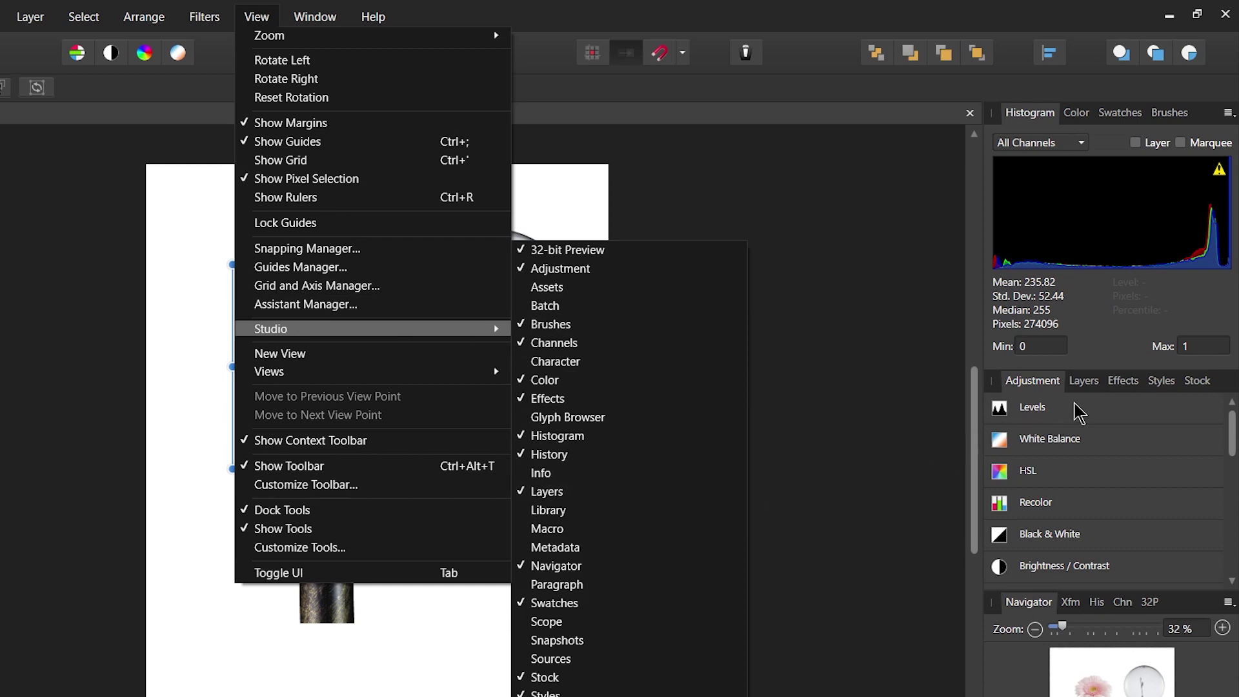
Float the Layers panel out of the dock and make it taller.
left_click(1082, 384)
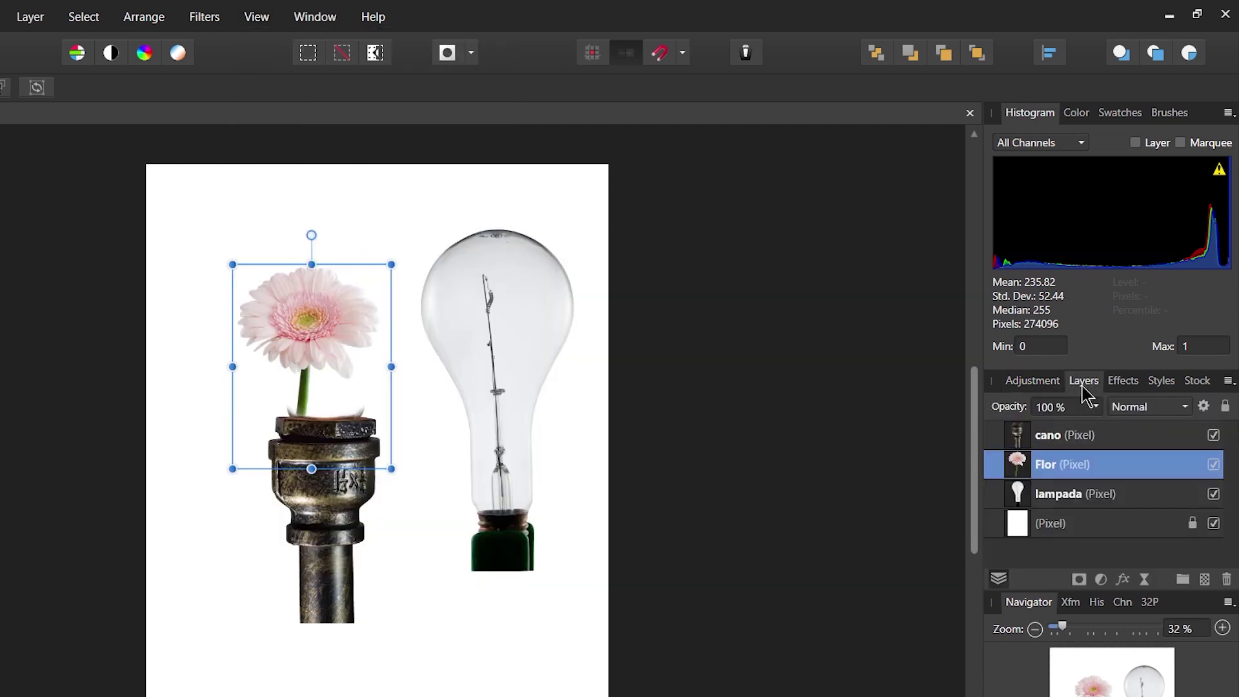
left_click_drag(1085, 382, 723, 185)
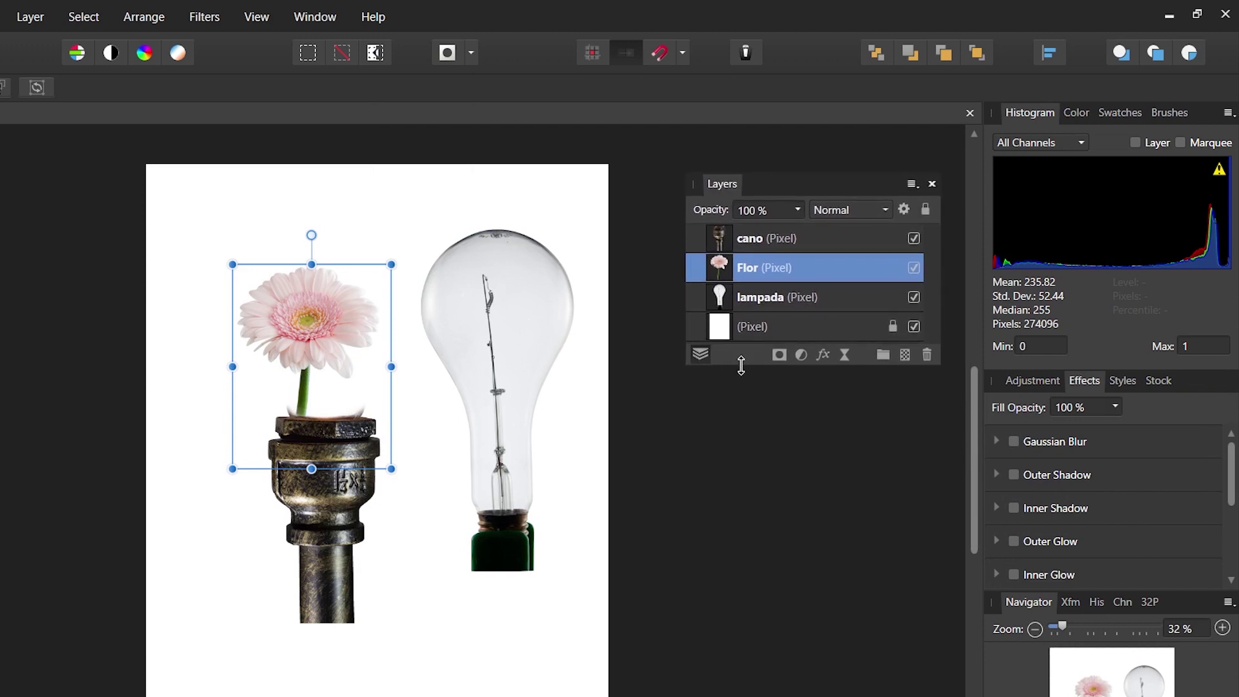
left_click_drag(741, 366, 741, 435)
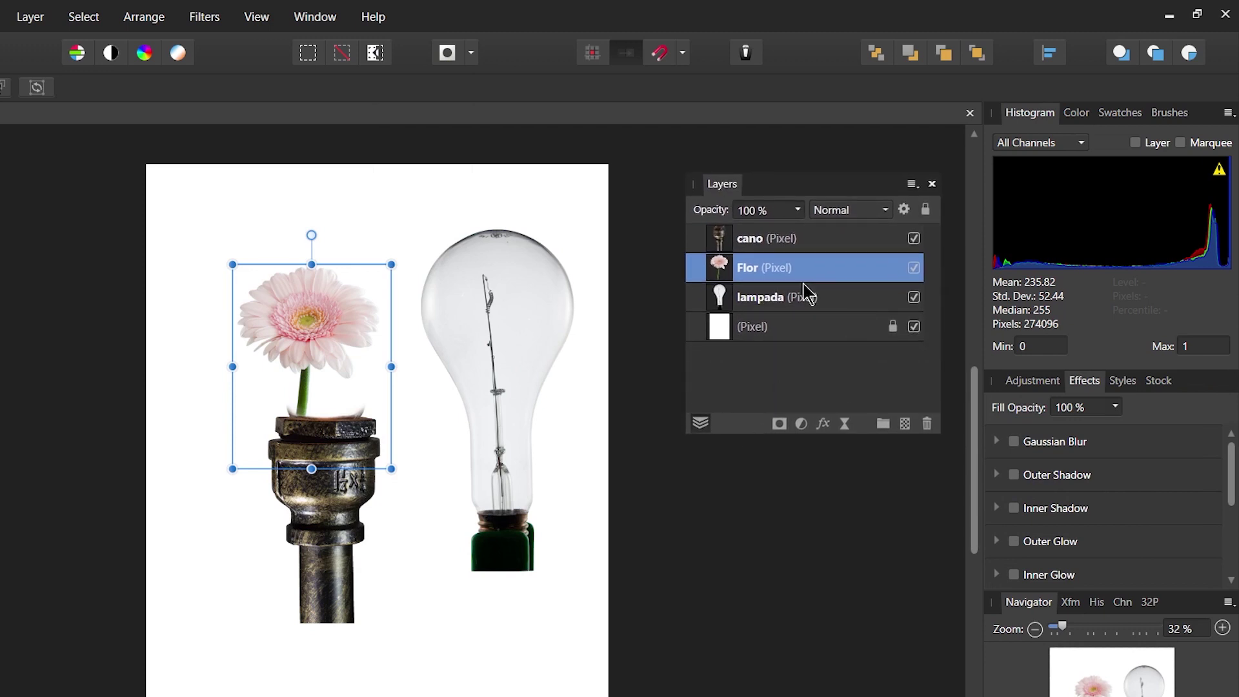
Try the Flor layer's opacity slider, restore it, and keep its blend mode at Normal.
left_click(797, 210)
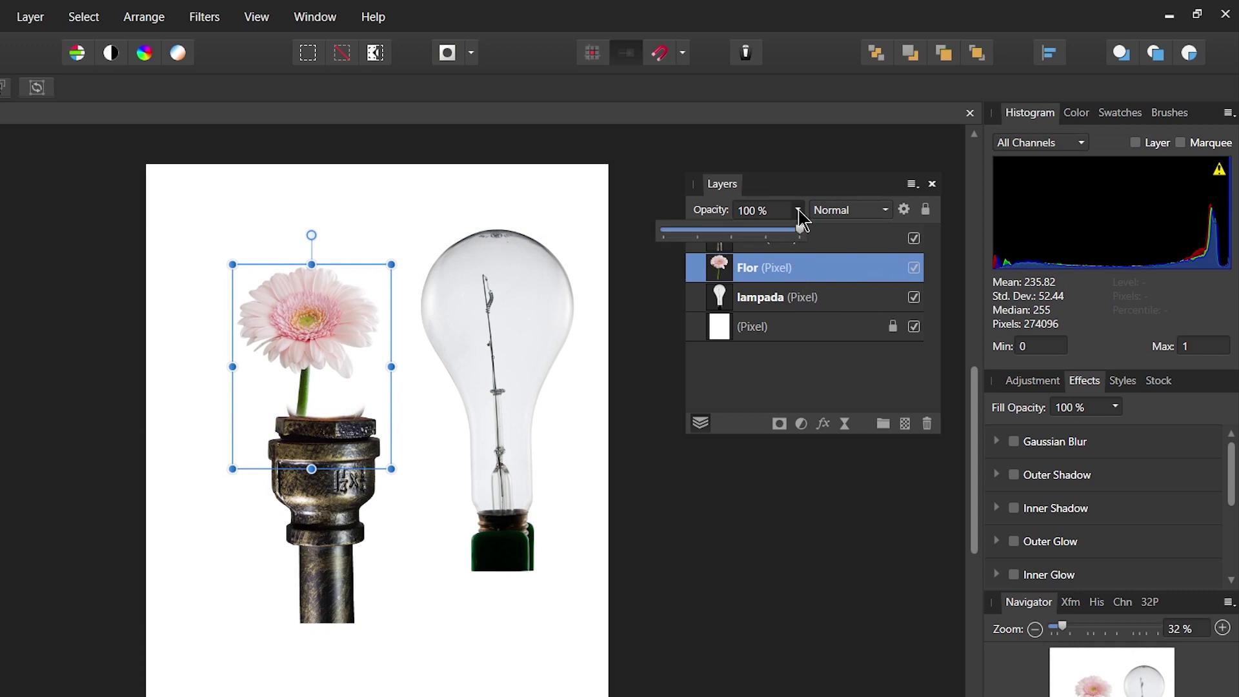
mouse_move(800, 232)
left_mouse_down()
mouse_move(719, 232)
mouse_move(810, 235)
left_mouse_up()
left_click(885, 211)
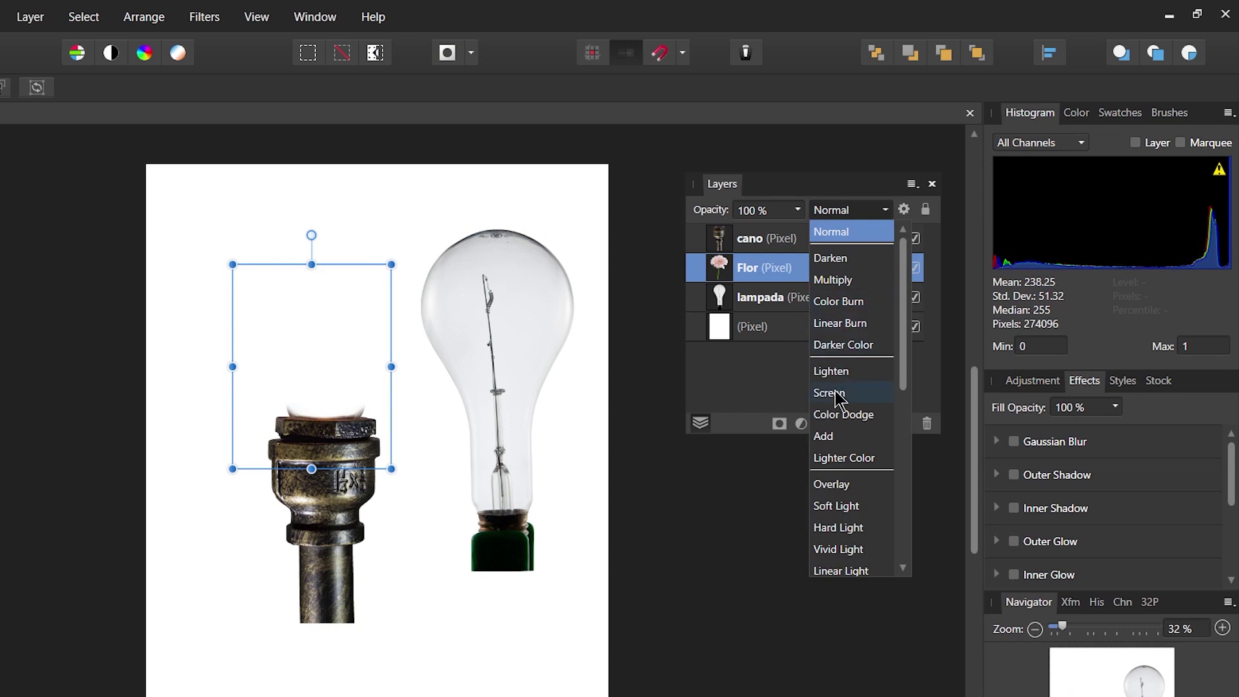
left_click(853, 230)
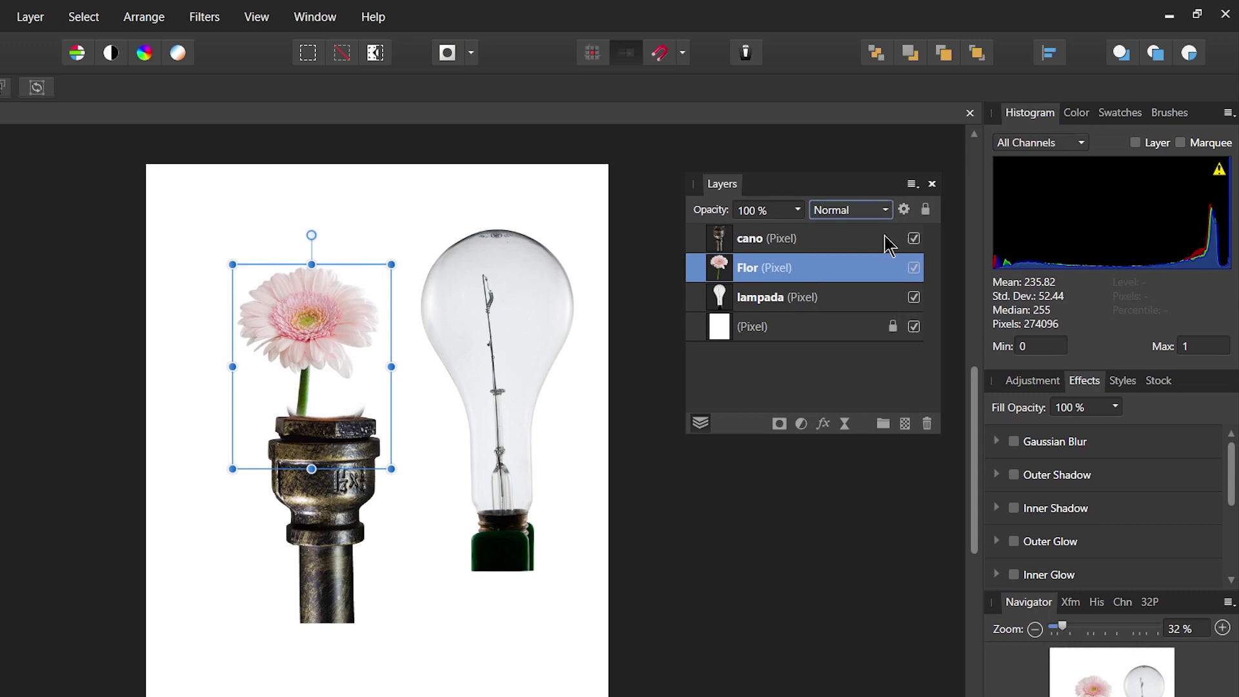
Lock the Flor layer, then reselect it and unlock it again.
left_click(925, 210)
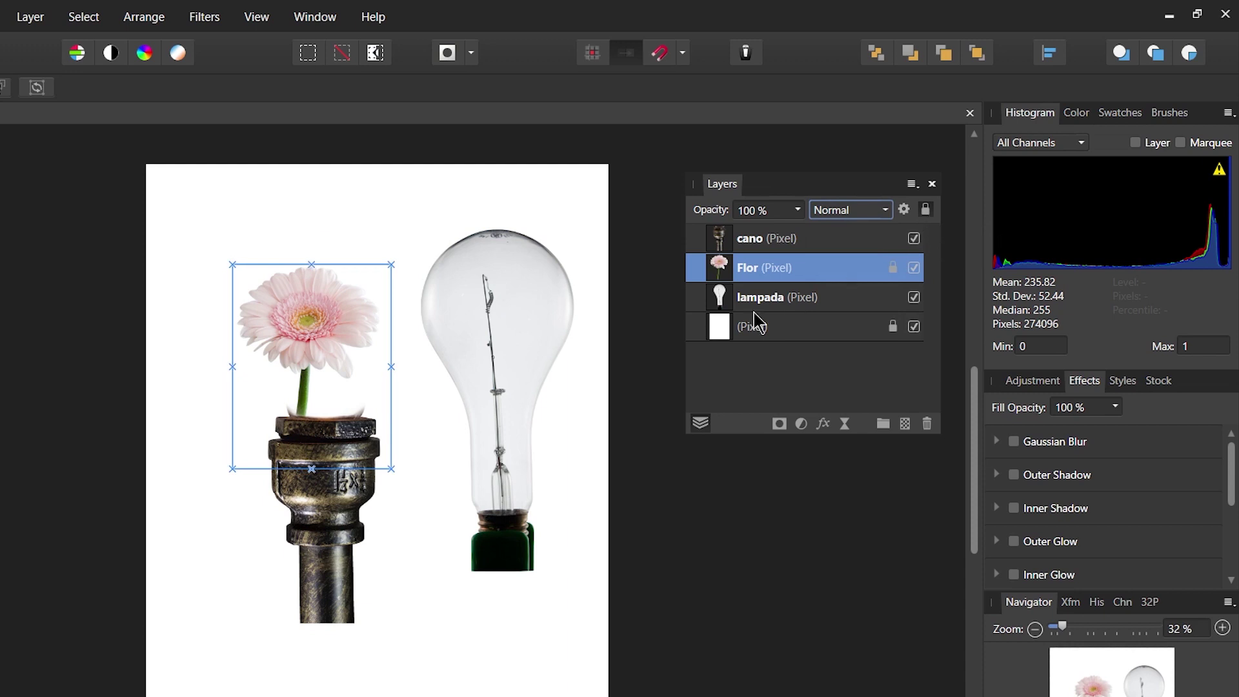
left_click(342, 324)
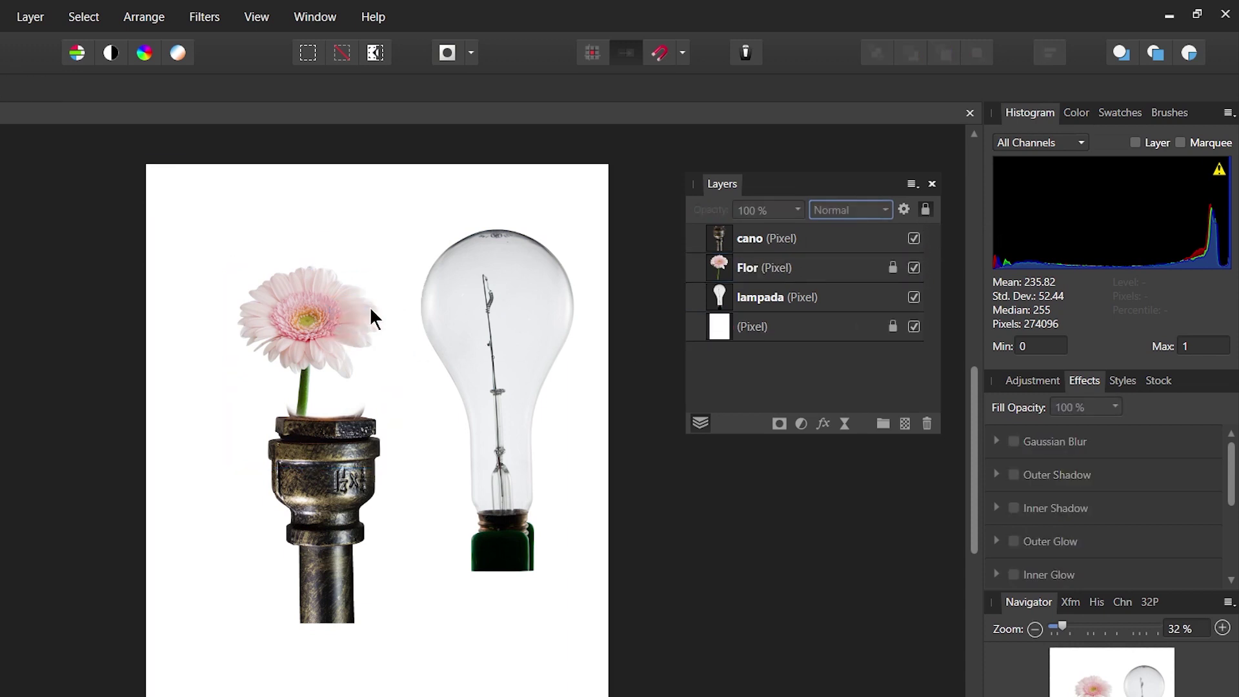
left_click(826, 270)
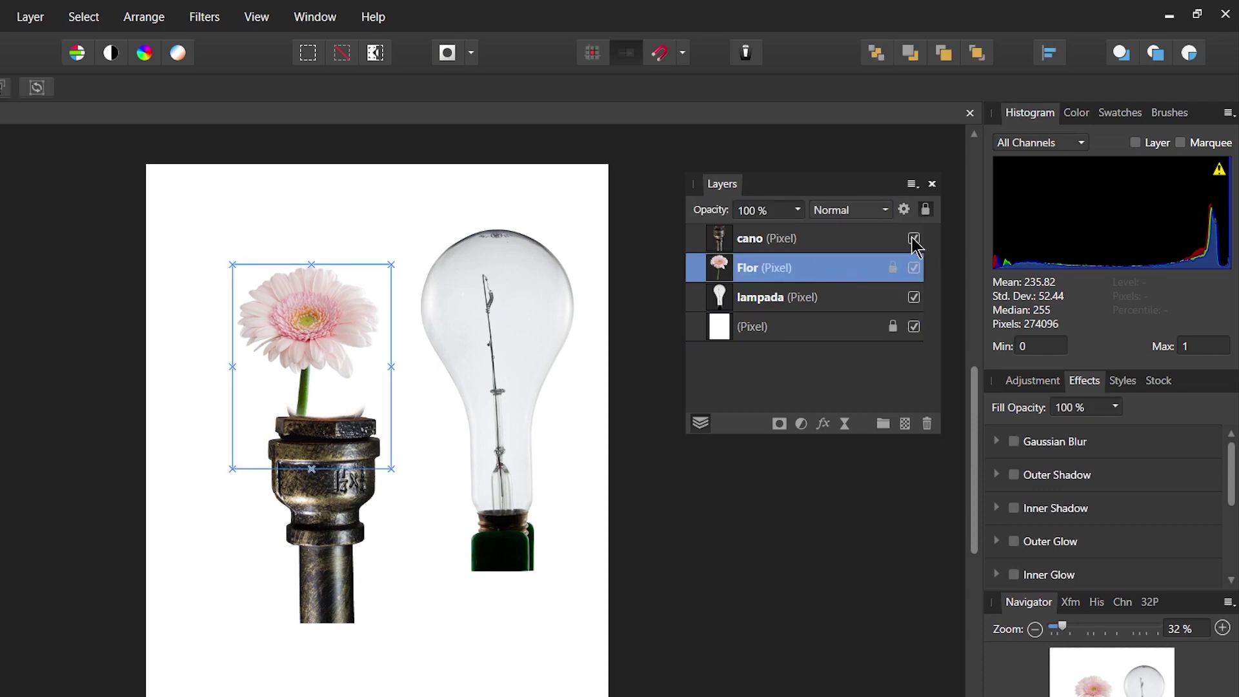
left_click(925, 209)
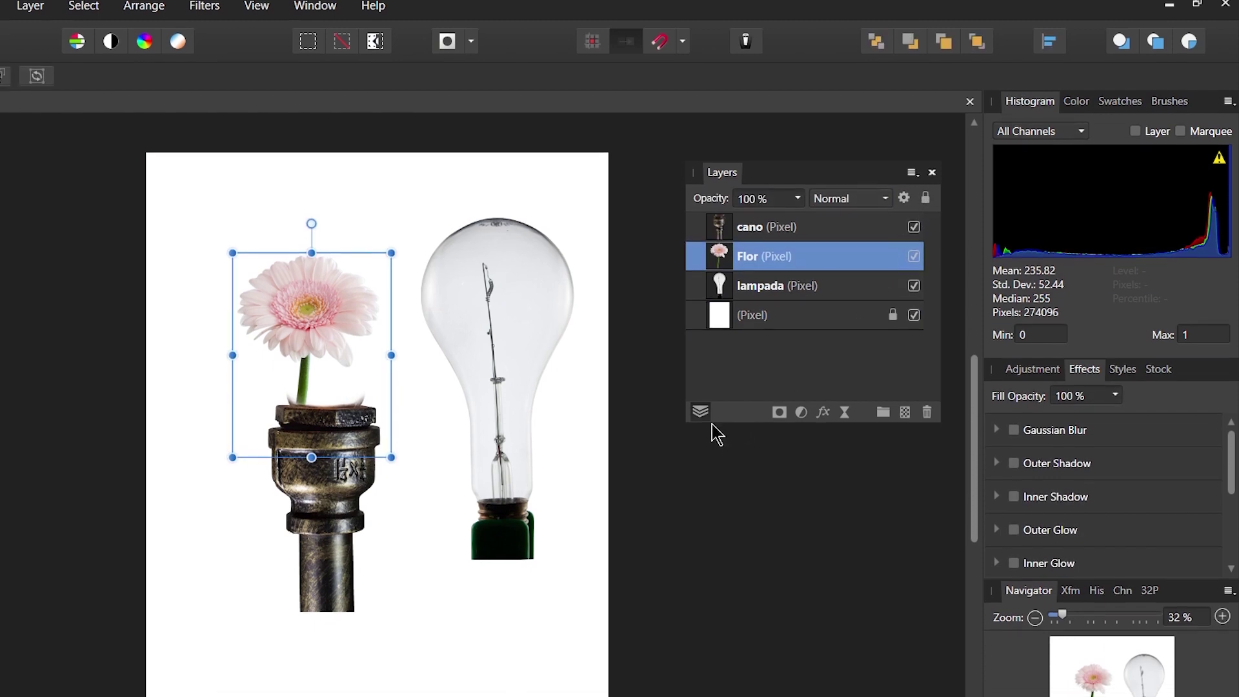
Nudge the pipe down-right and move the bulb left over the flower onto the pipe.
left_click_drag(333, 502, 349, 507)
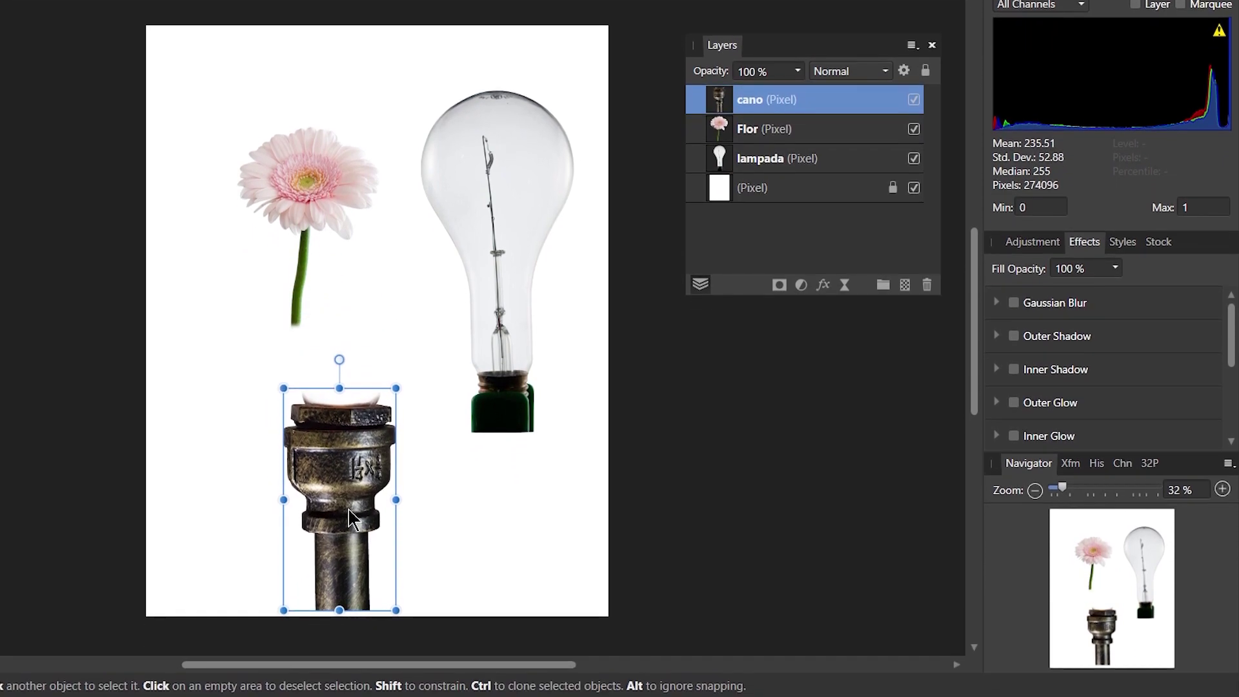
left_click(432, 451)
left_click_drag(521, 347, 365, 347)
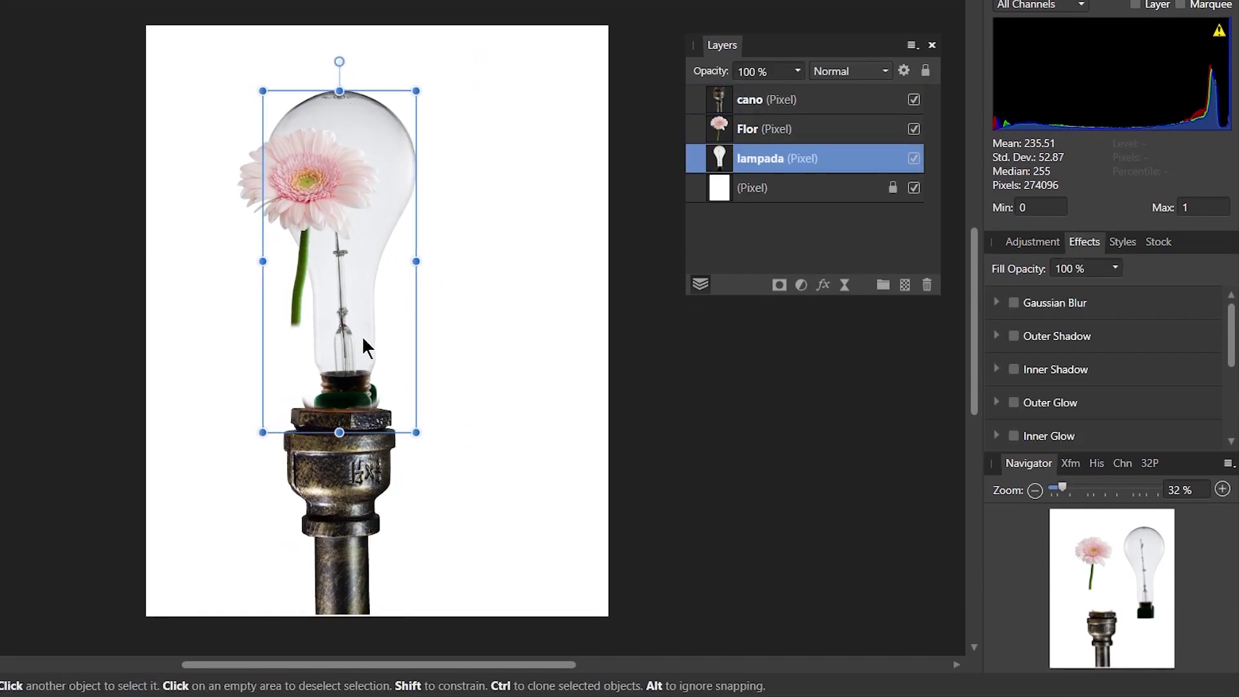
scroll(363, 339, "up", 3)
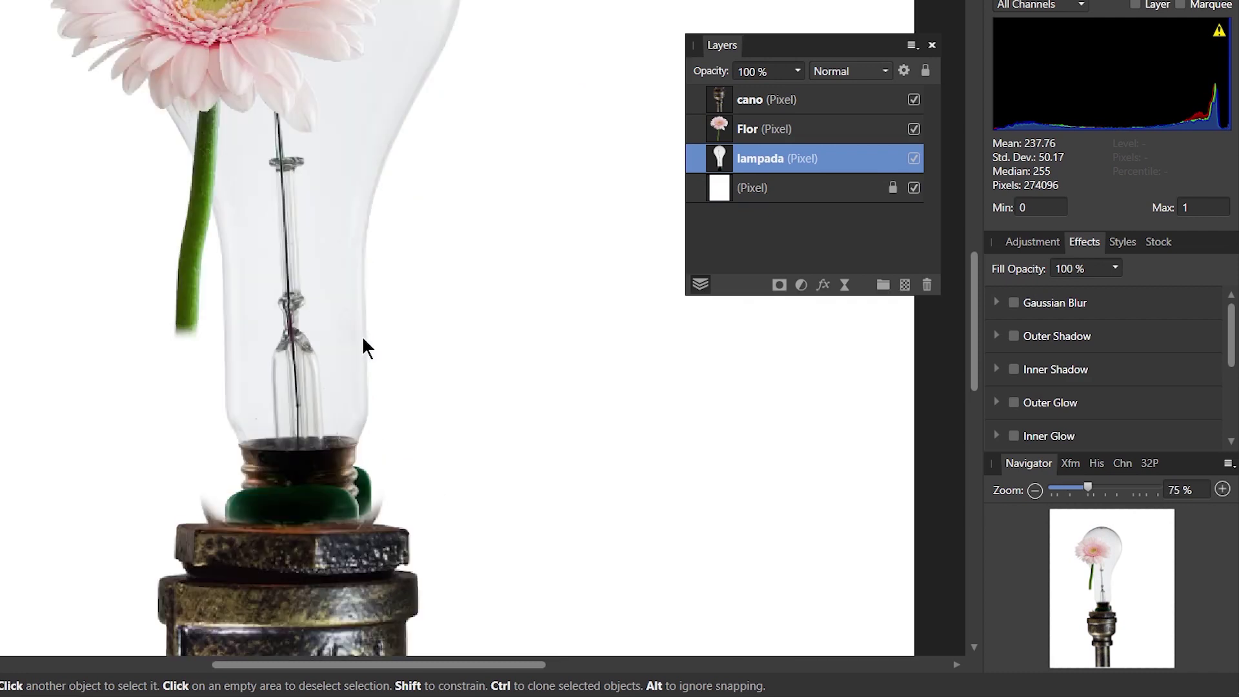
scroll(363, 348, "down", 3)
scroll(363, 347, "down", 1)
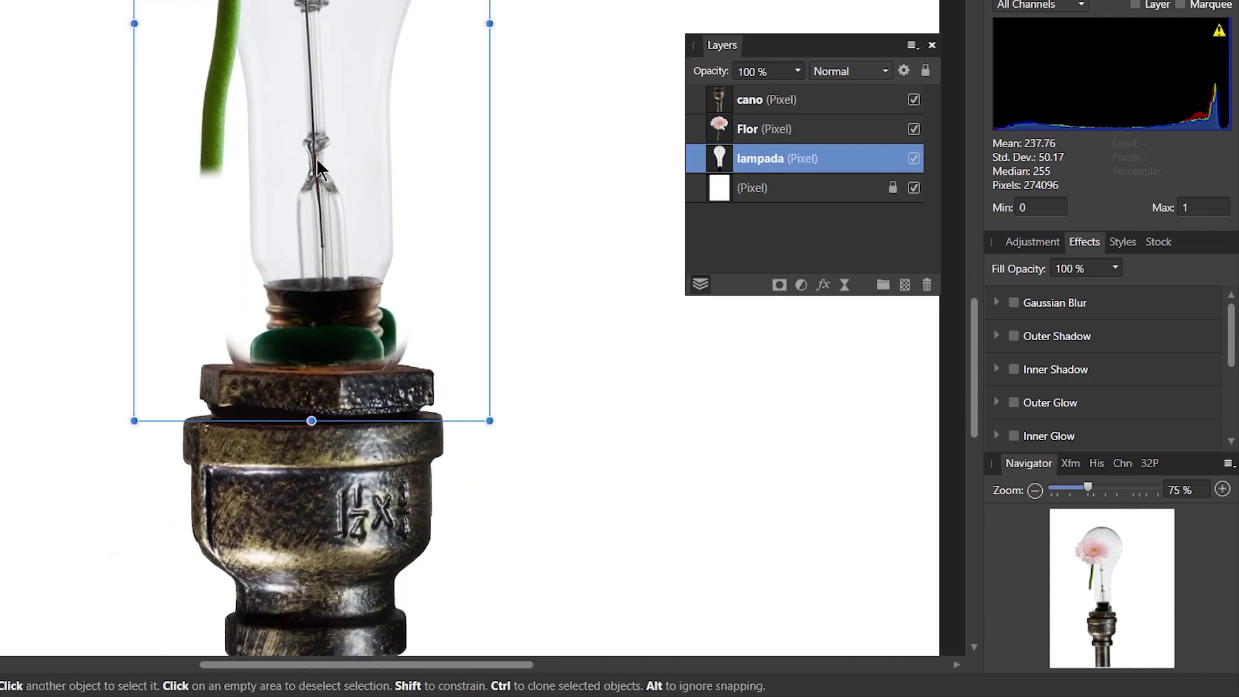
left_click_drag(318, 162, 302, 247)
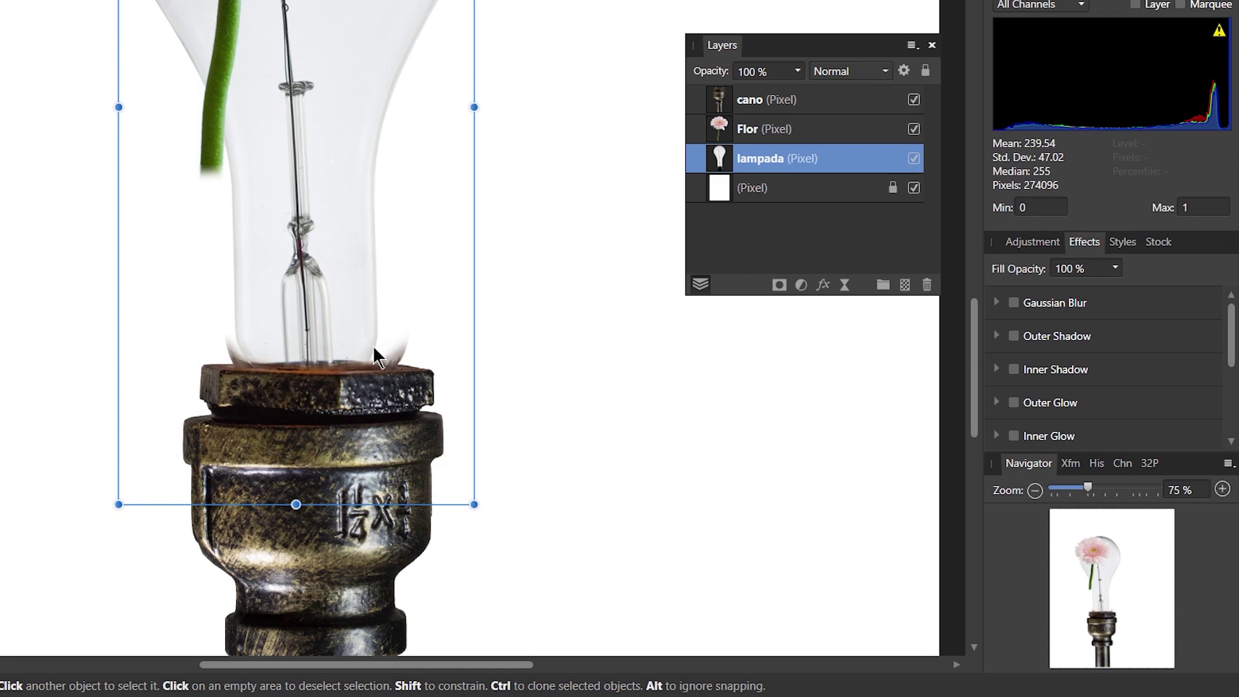
Shrink the cano pipe layer and raise it so its nut meets the bulb base.
left_click(395, 410)
left_click_drag(444, 327, 388, 438)
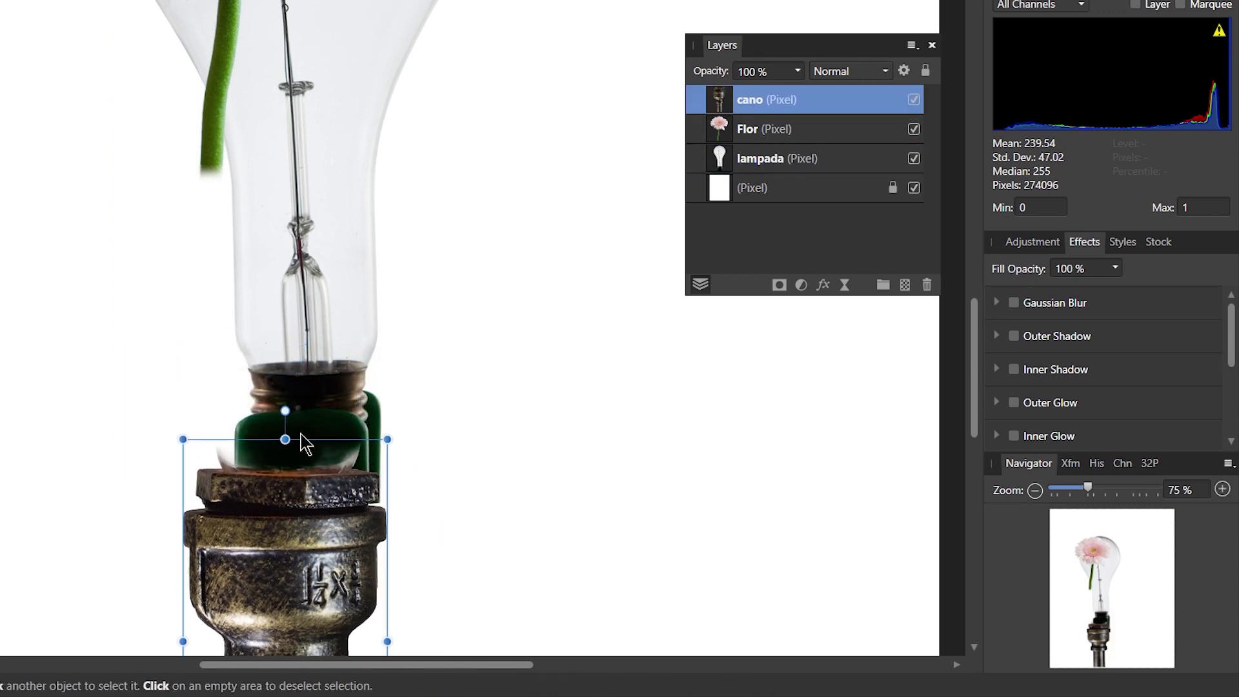
mouse_move(275, 528)
left_mouse_down()
mouse_move(294, 400)
mouse_move(293, 419)
left_mouse_up()
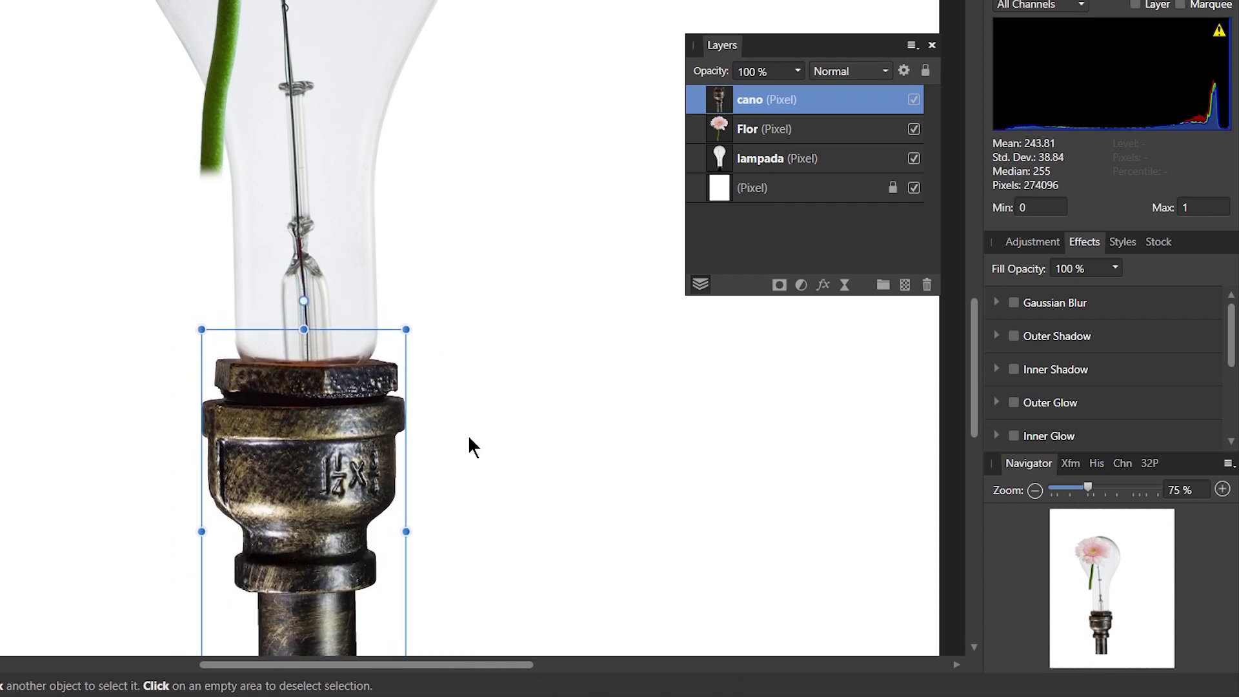
left_click(524, 446)
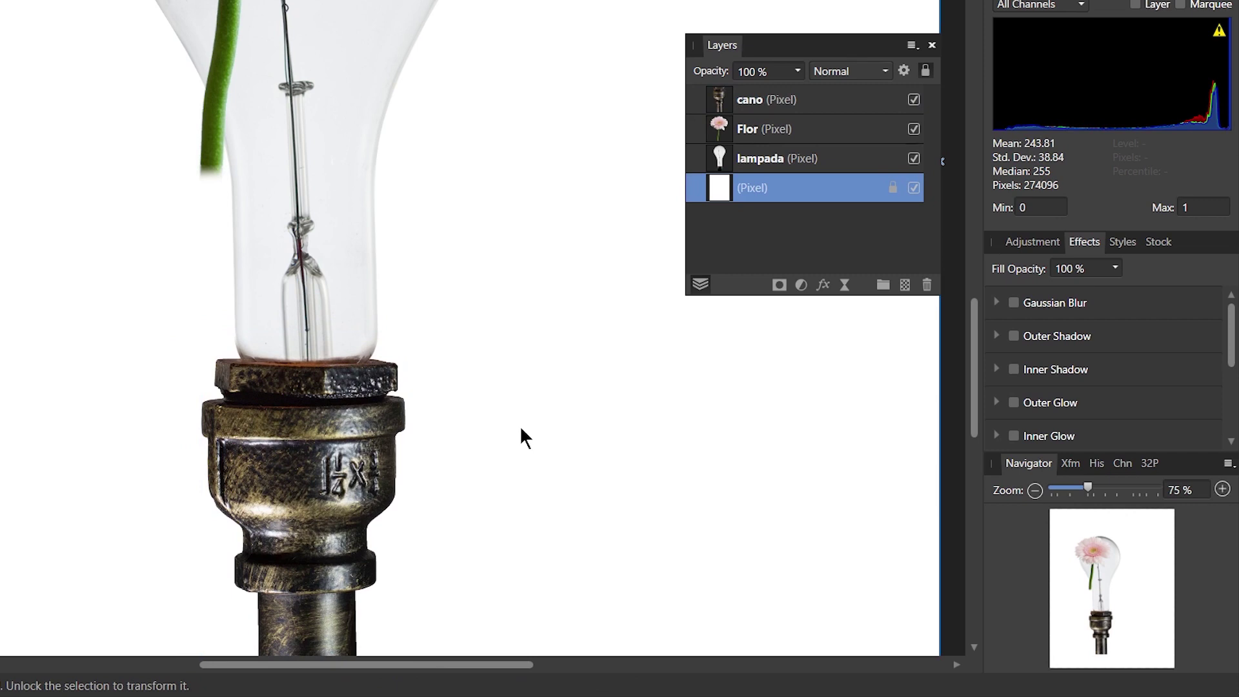
key("ctrl+minus")
key("ctrl+minus")
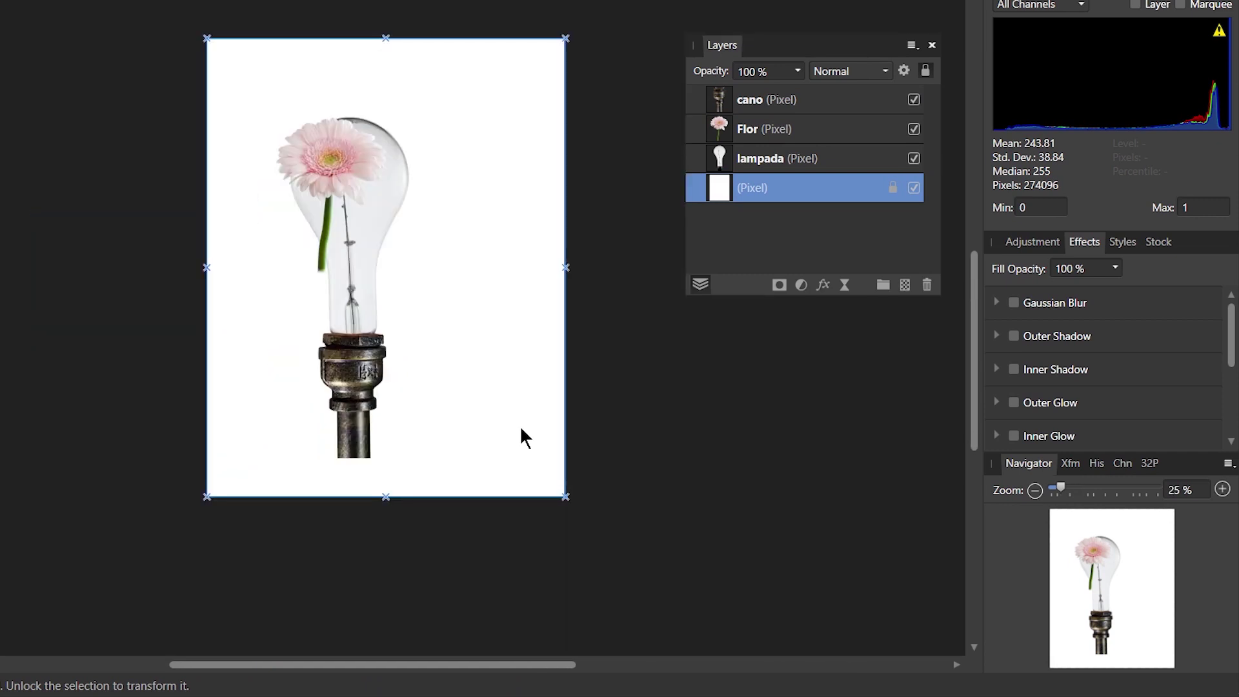
Select the bulb and pipe layers together and move them down and right.
left_click(366, 283)
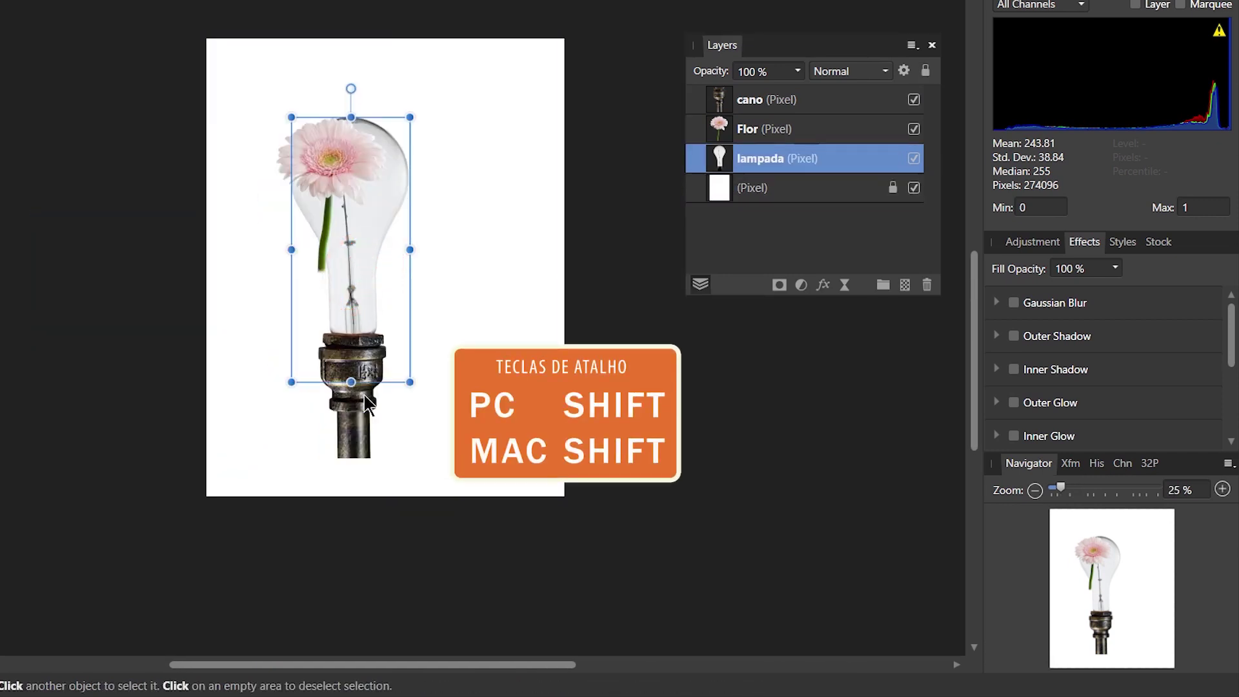
left_click(366, 443, "shift")
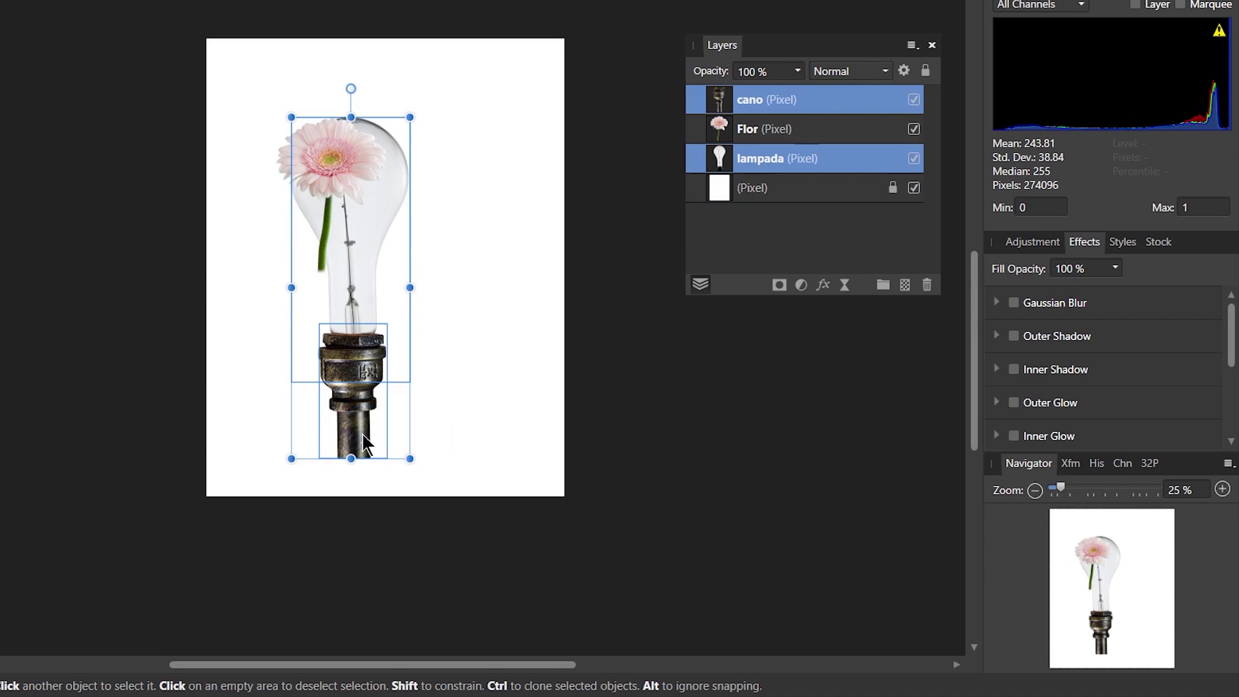
left_click_drag(363, 437, 359, 491)
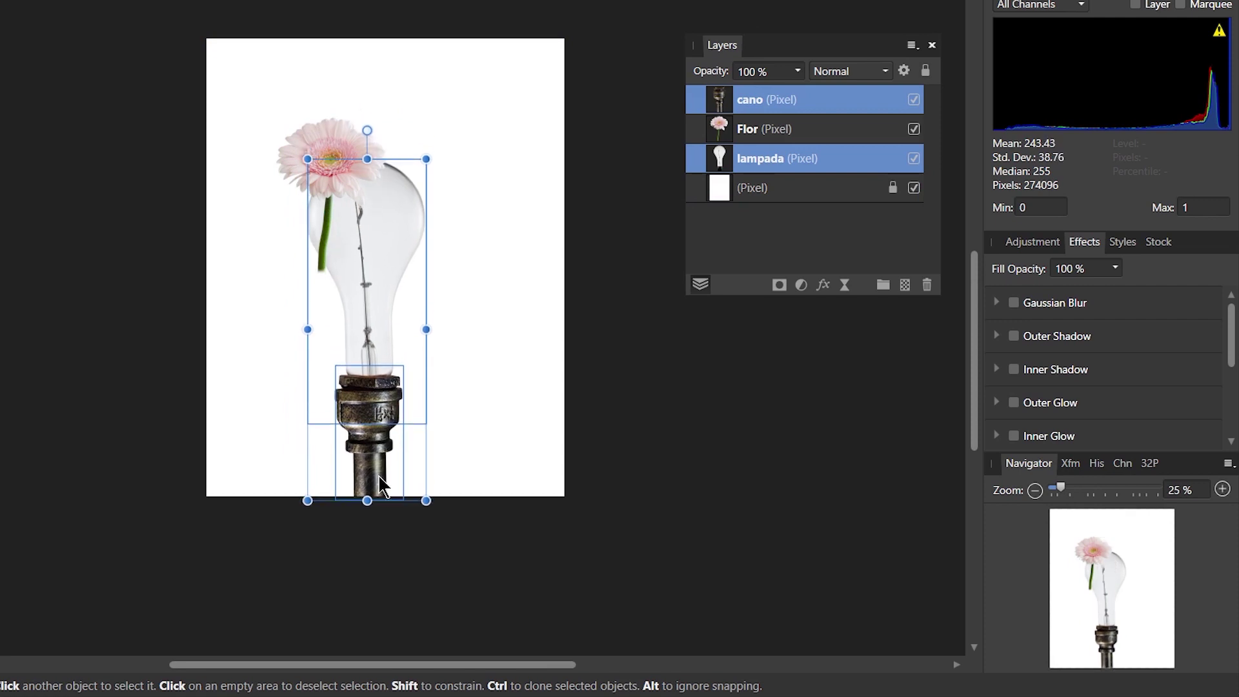
left_click(252, 448)
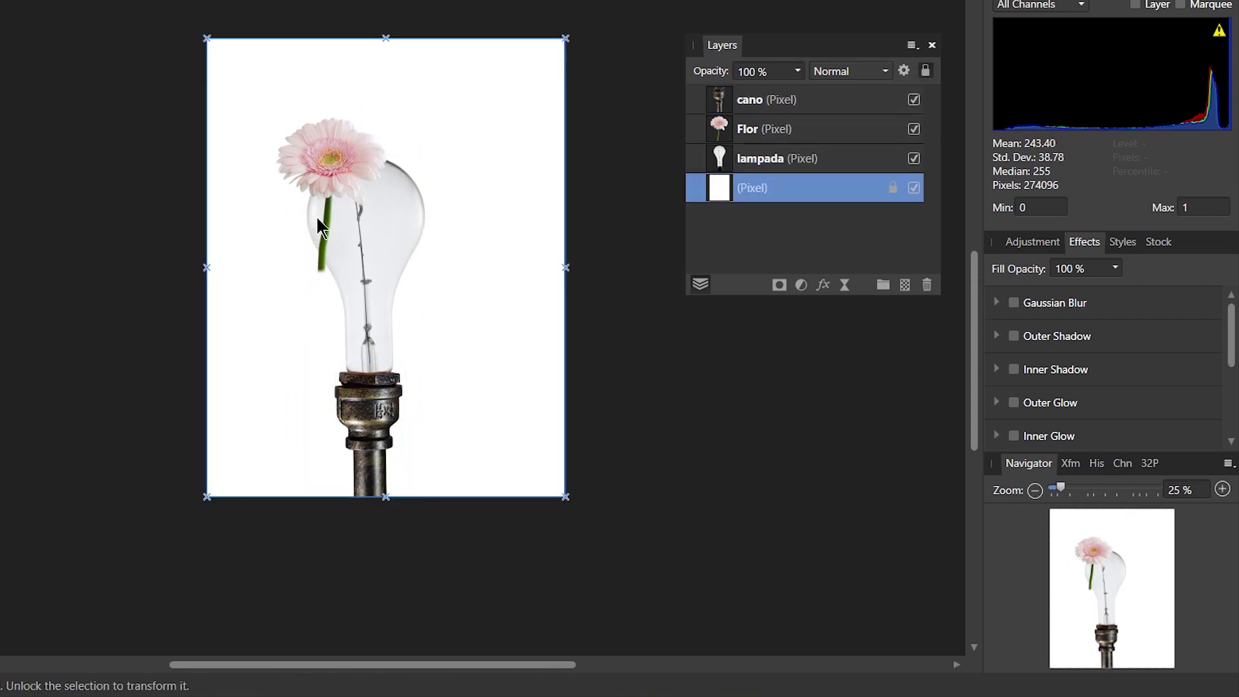
Zoom to 50% and move the gerbera left and down beside the bulb.
key("ctrl+plus")
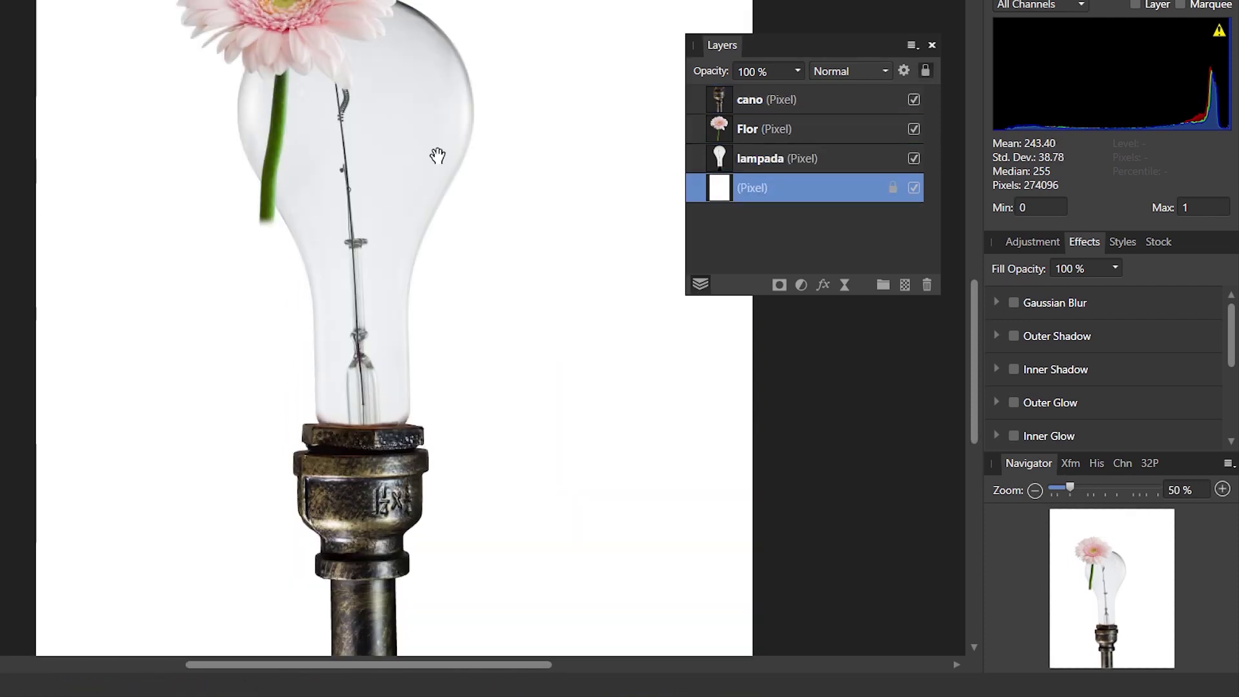
scroll(318, 227, "up", 2)
scroll(317, 227, "left", 2)
left_click(383, 64)
left_click_drag(383, 65, 266, 137)
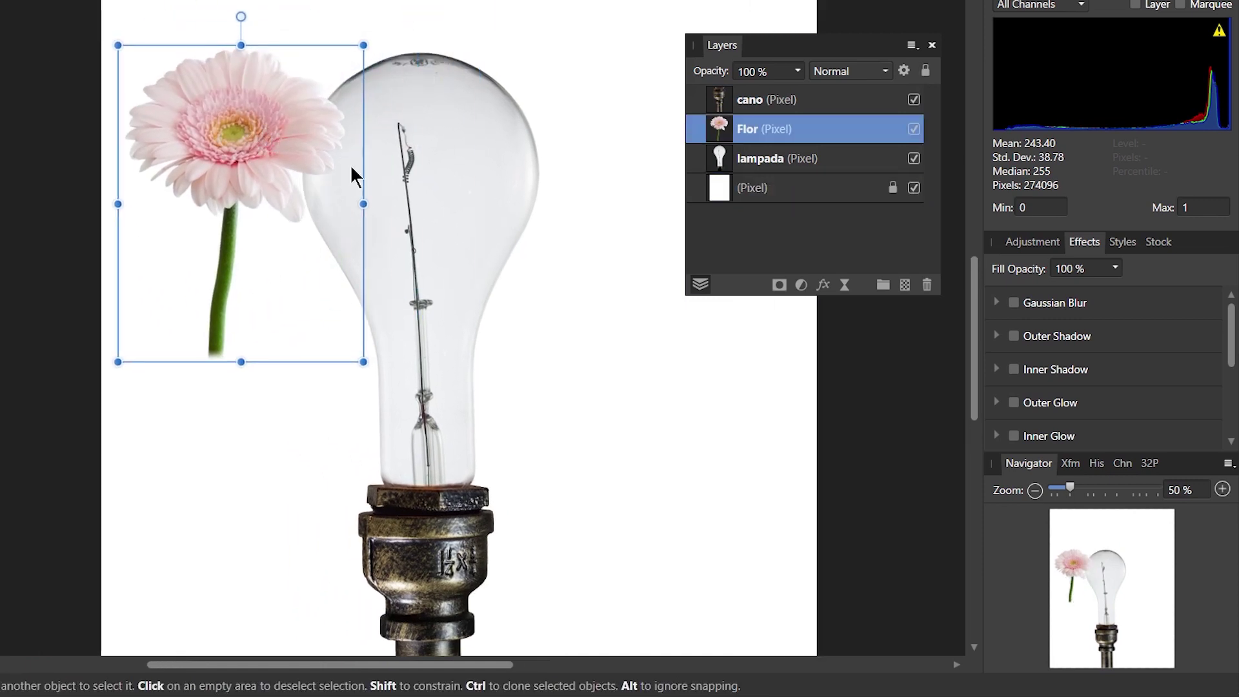
left_click(429, 299)
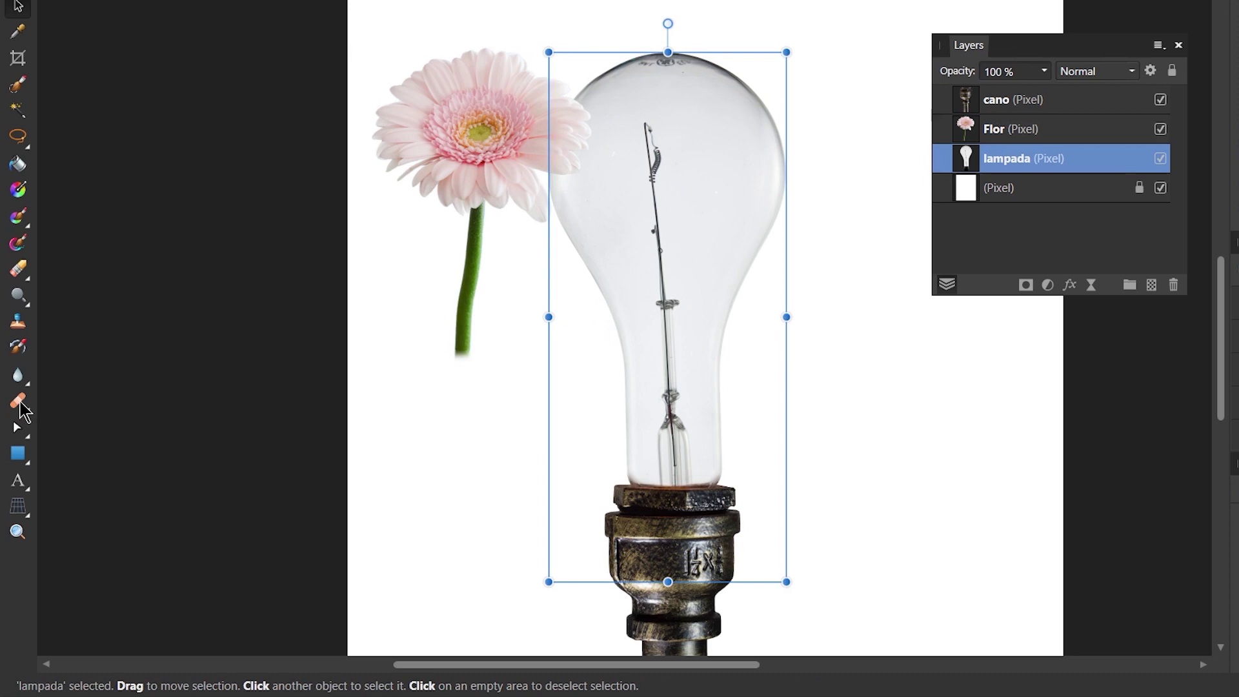
With a widened Inpainting Brush, paint out the upper filament inside the bulb.
left_click(20, 403)
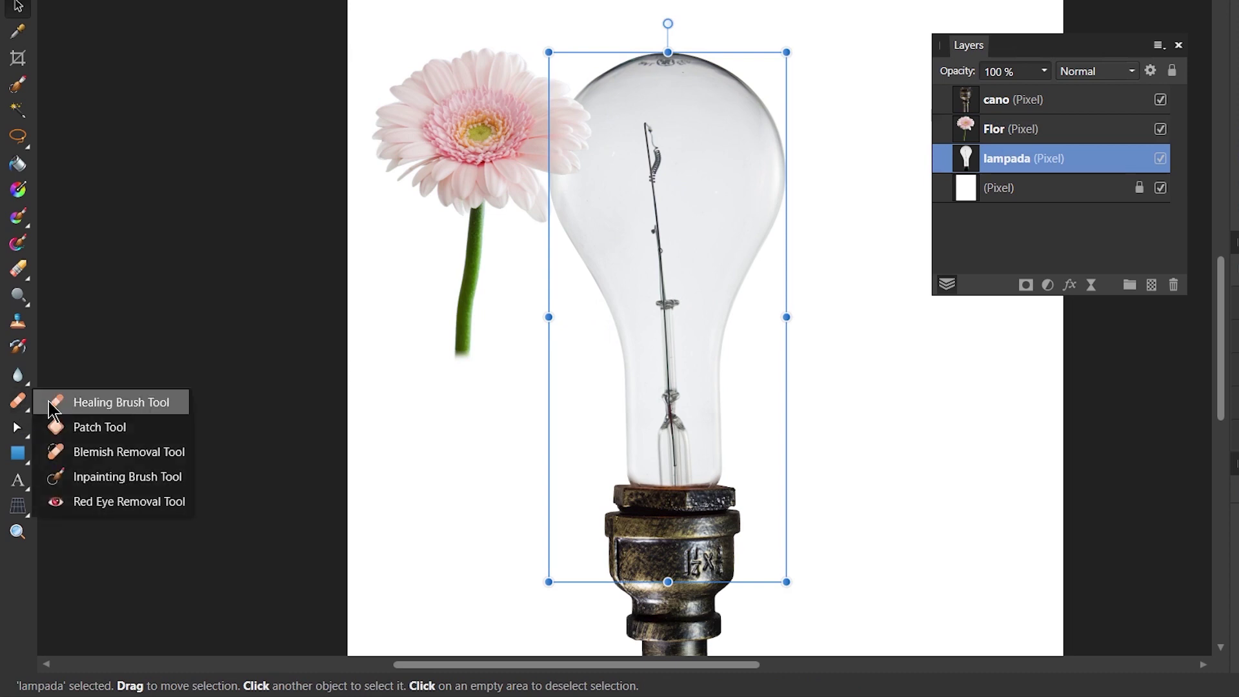
left_click(161, 484)
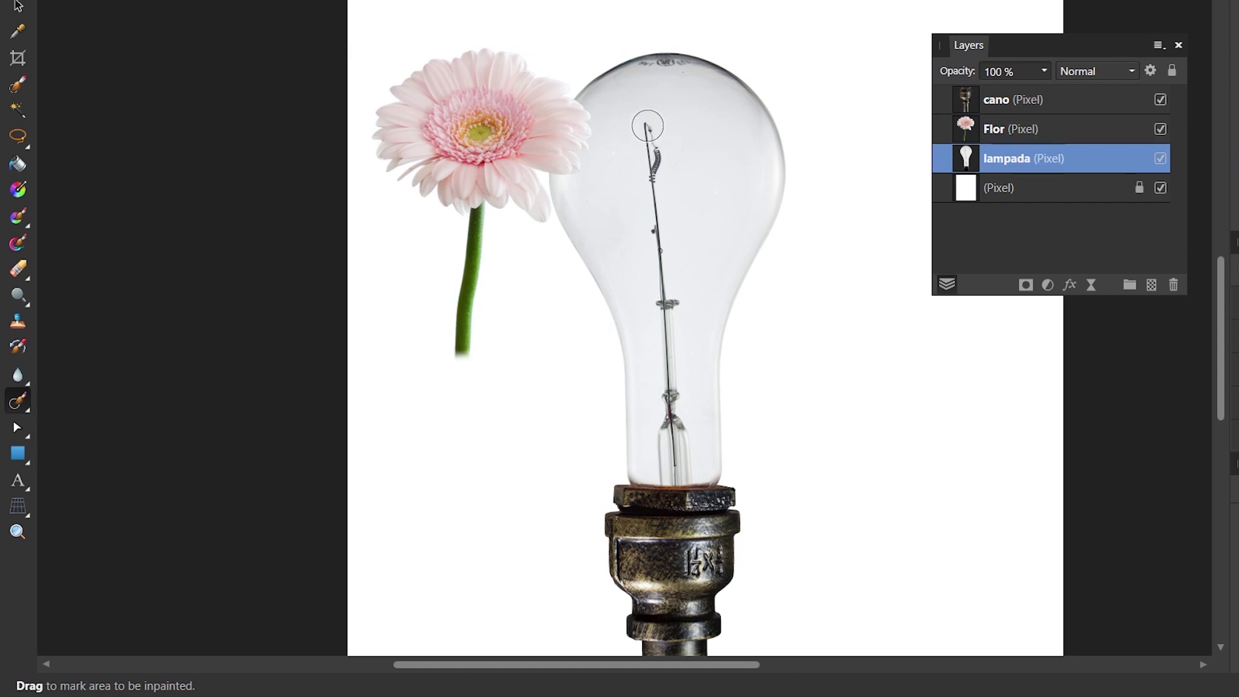
left_click_drag(647, 126, 640, 188)
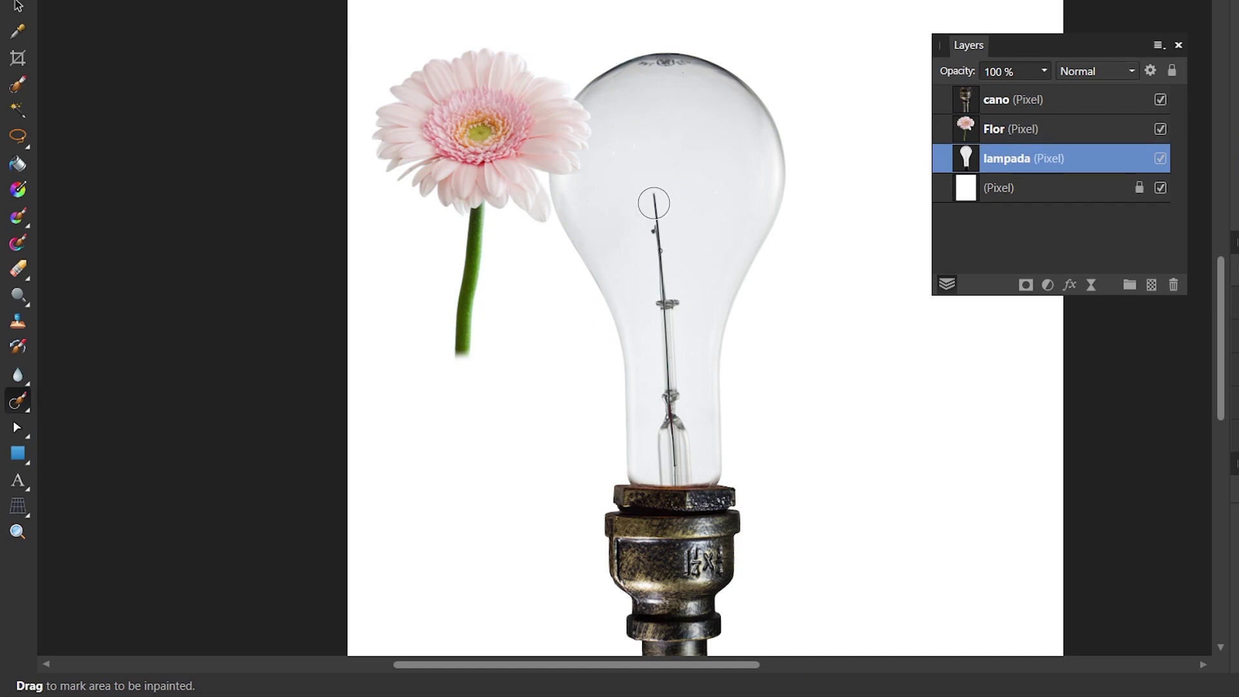
left_click(116, 64)
left_click_drag(97, 83, 111, 91)
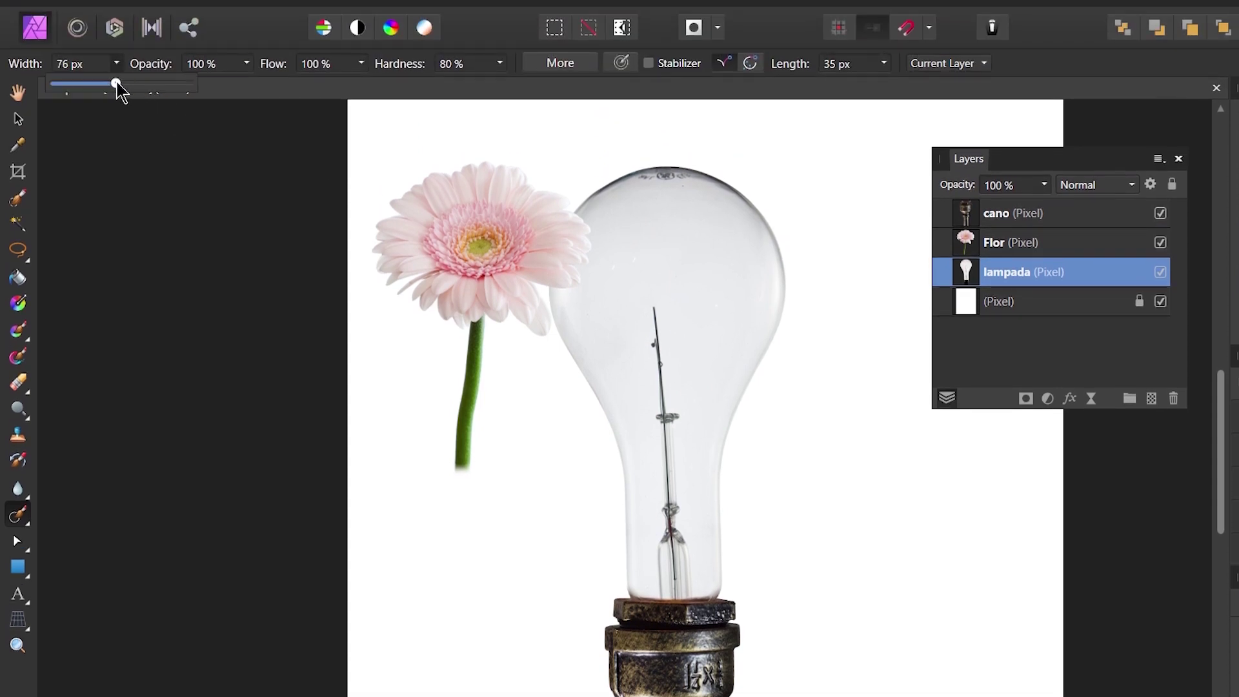
left_click_drag(652, 300, 675, 424)
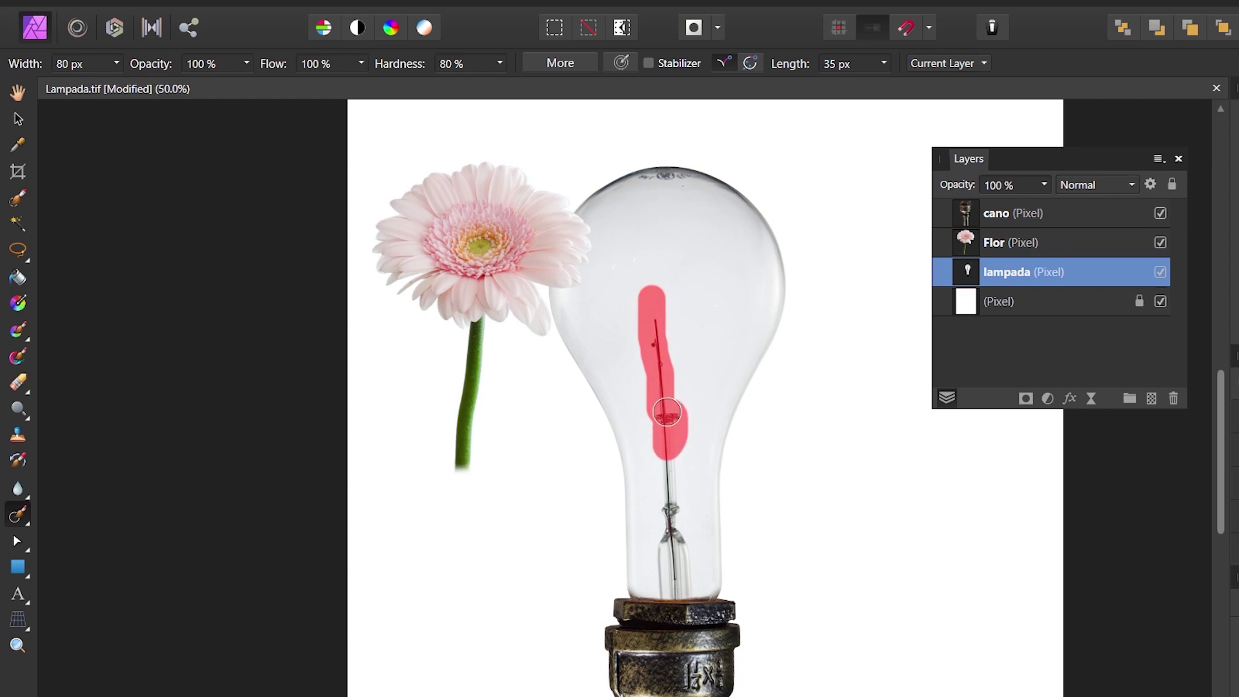
left_click_drag(675, 424, 662, 422)
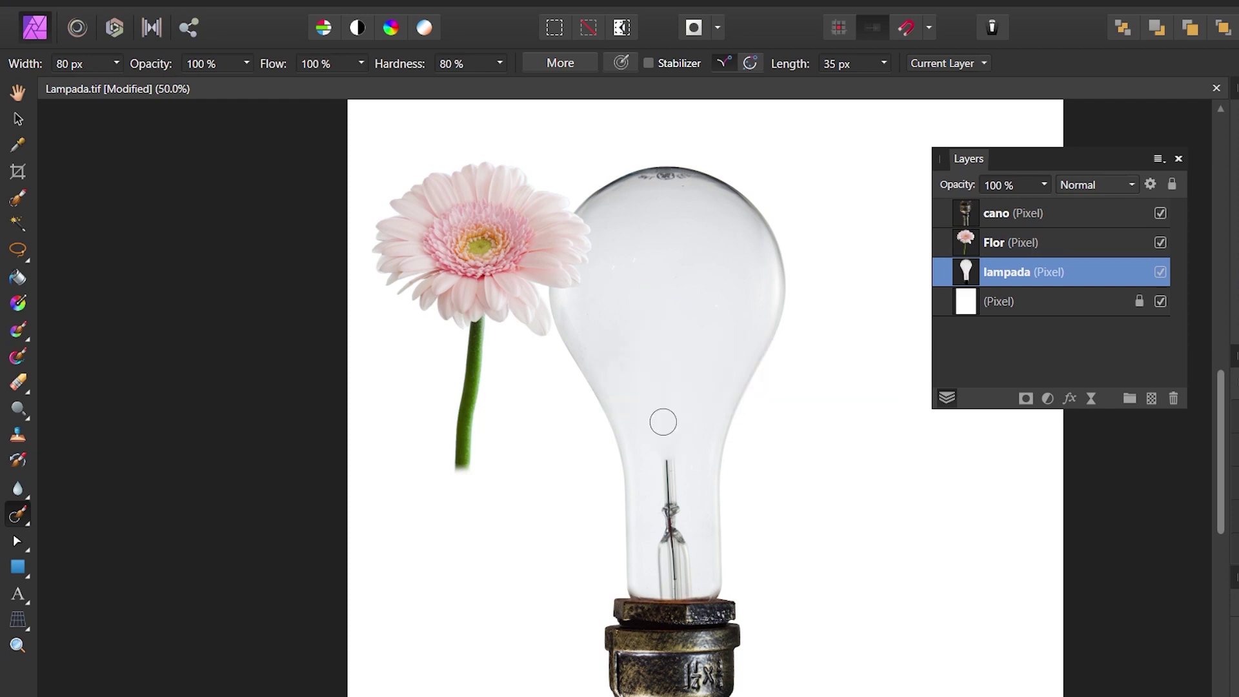
Paint out the lower filament, wires and socket specks with the cano layer temporarily hidden.
scroll(663, 422, "up", 2)
scroll(663, 422, "down", 3)
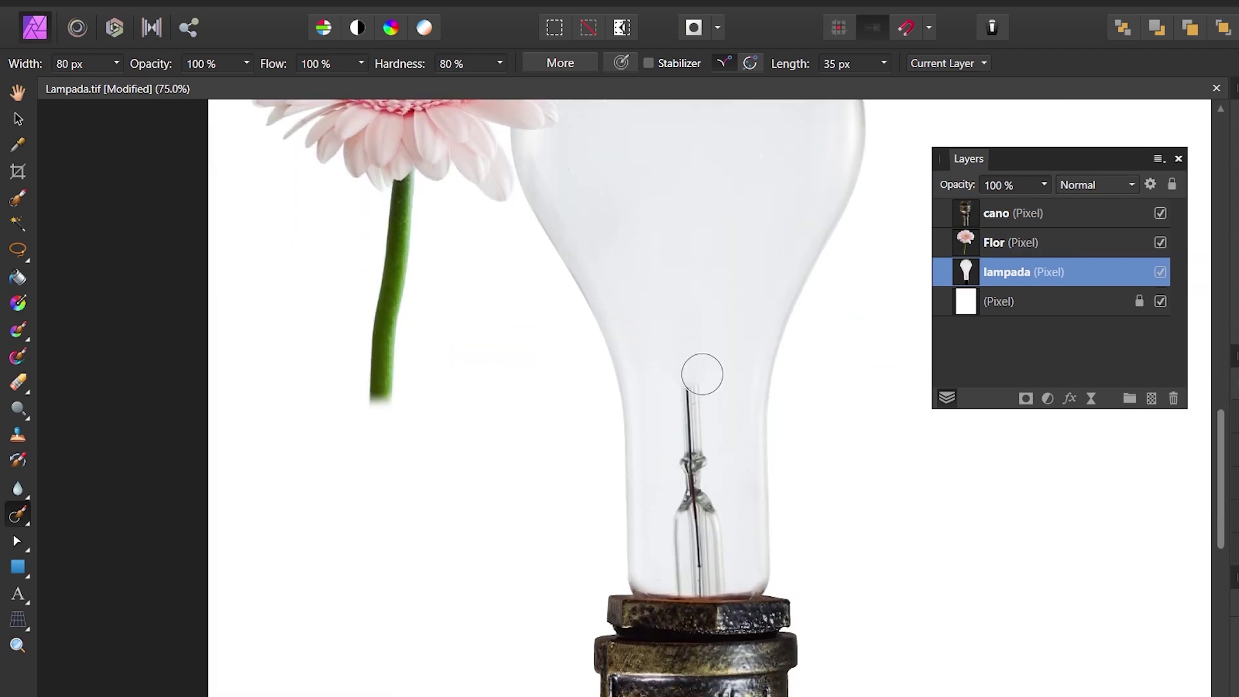
mouse_move(687, 379)
left_mouse_down()
mouse_move(695, 468)
mouse_move(682, 545)
left_mouse_up()
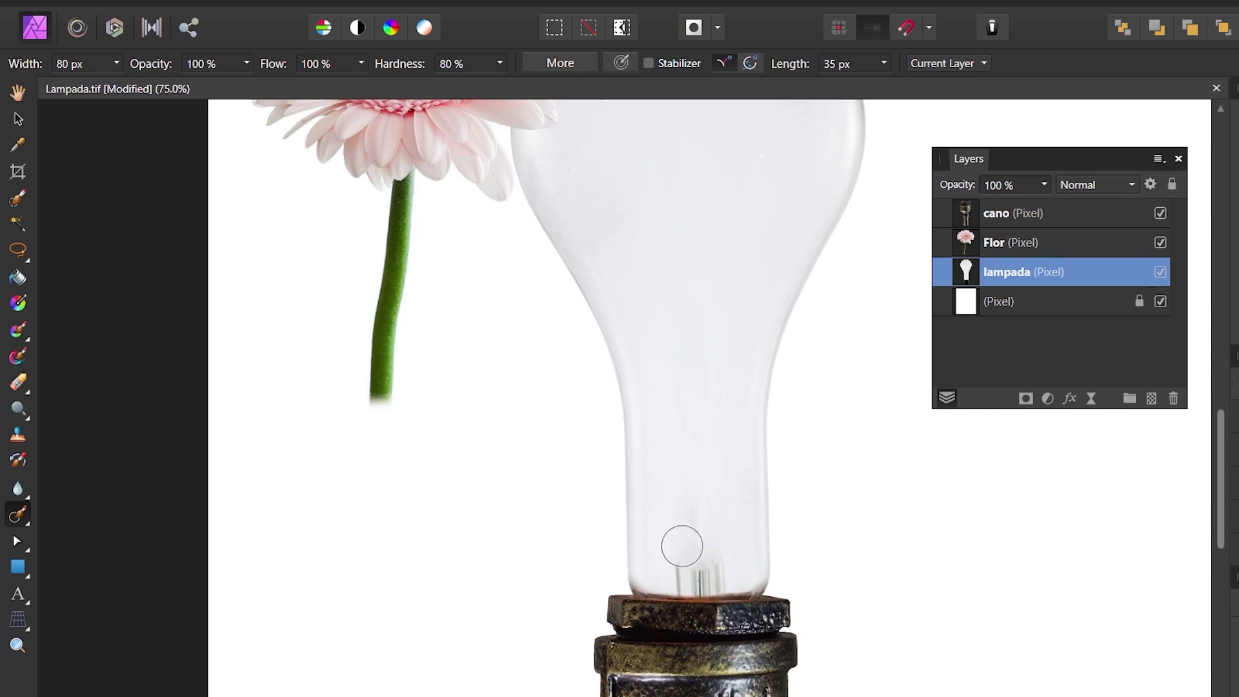
scroll(682, 546, "up", 1)
left_click_drag(672, 594, 672, 423)
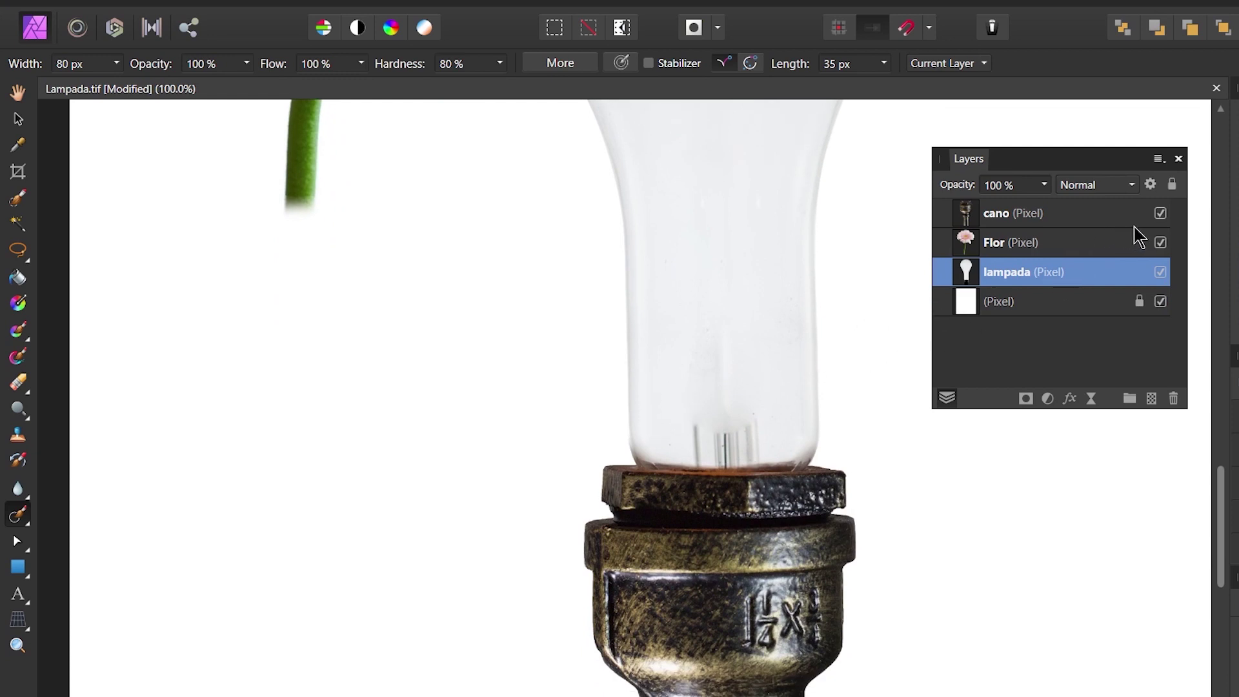
left_click(1160, 213)
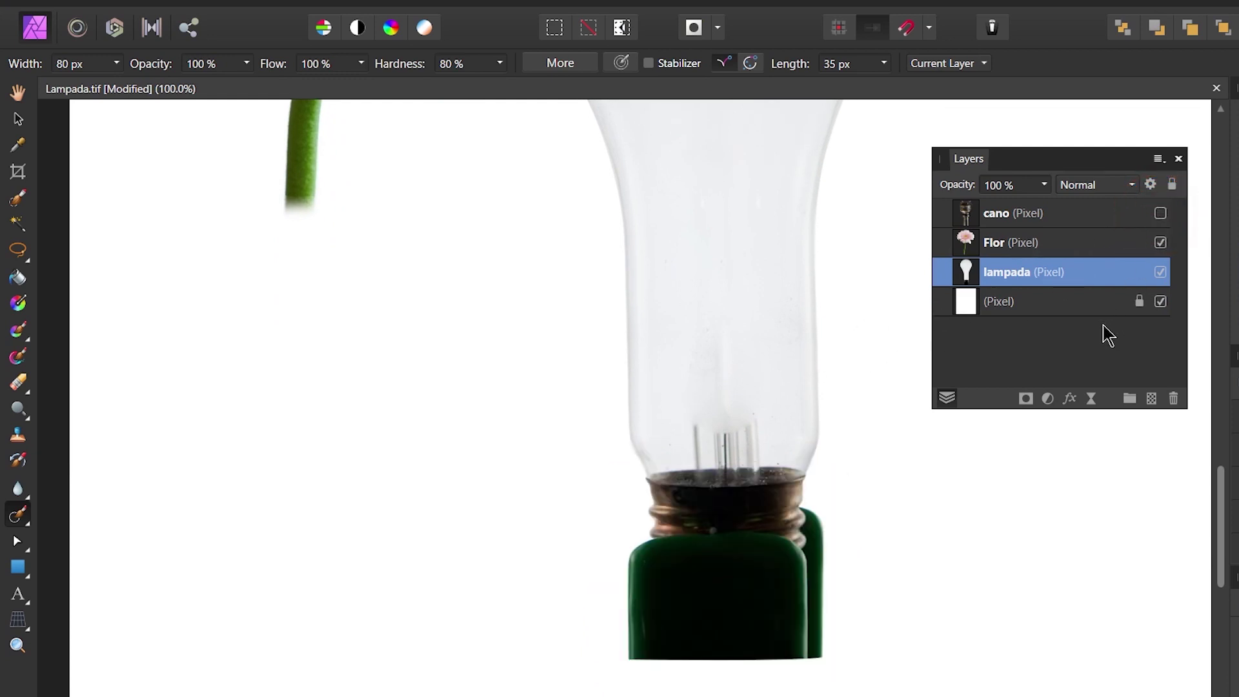
mouse_move(703, 419)
left_mouse_down()
mouse_move(746, 415)
mouse_move(725, 429)
mouse_move(697, 399)
mouse_move(705, 443)
mouse_move(747, 428)
left_mouse_up()
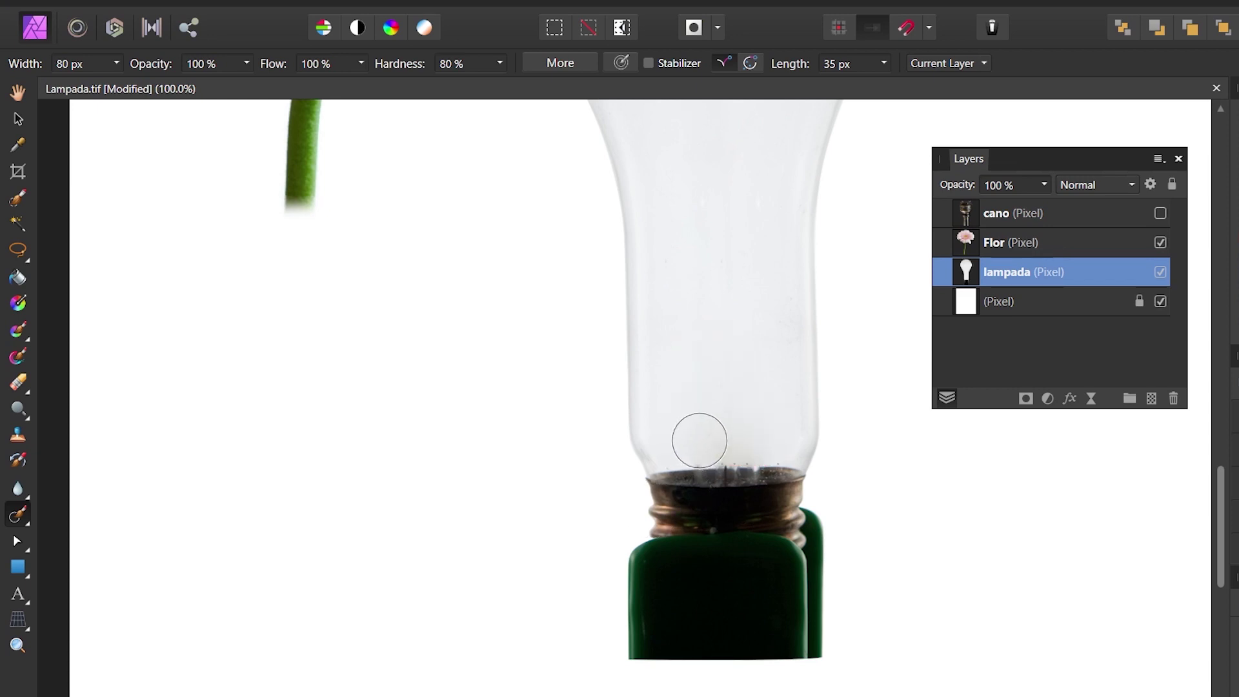
left_click_drag(699, 441, 762, 439)
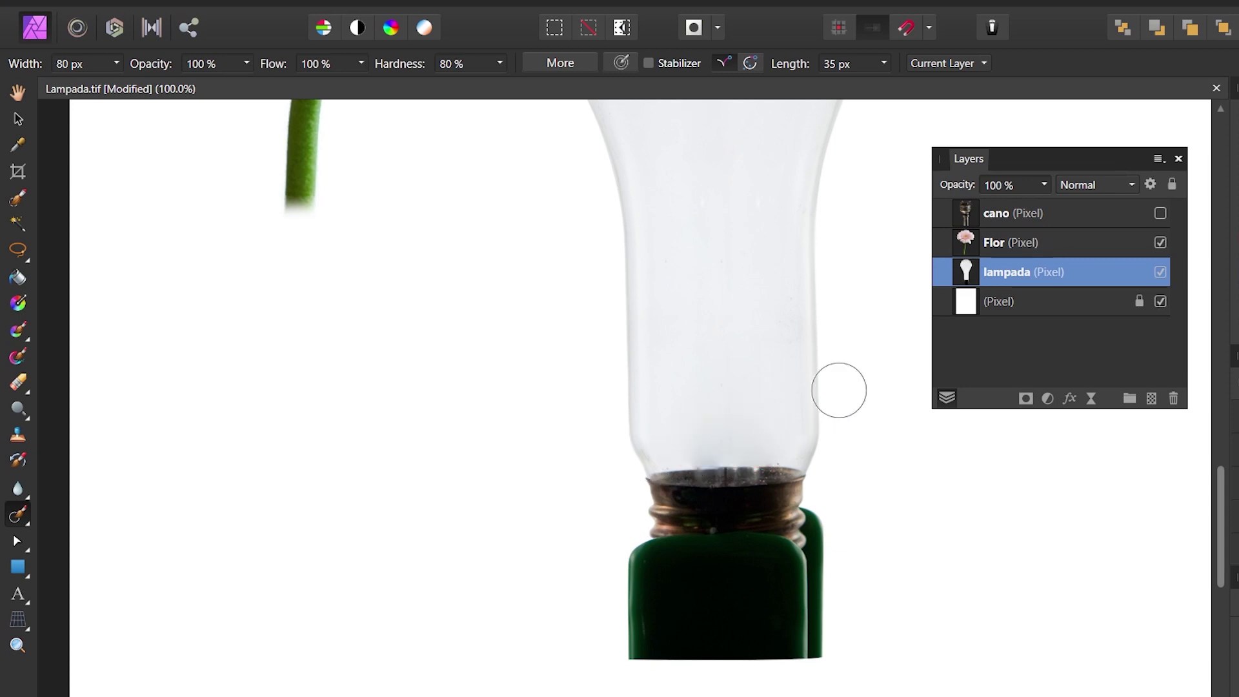
left_click(1160, 214)
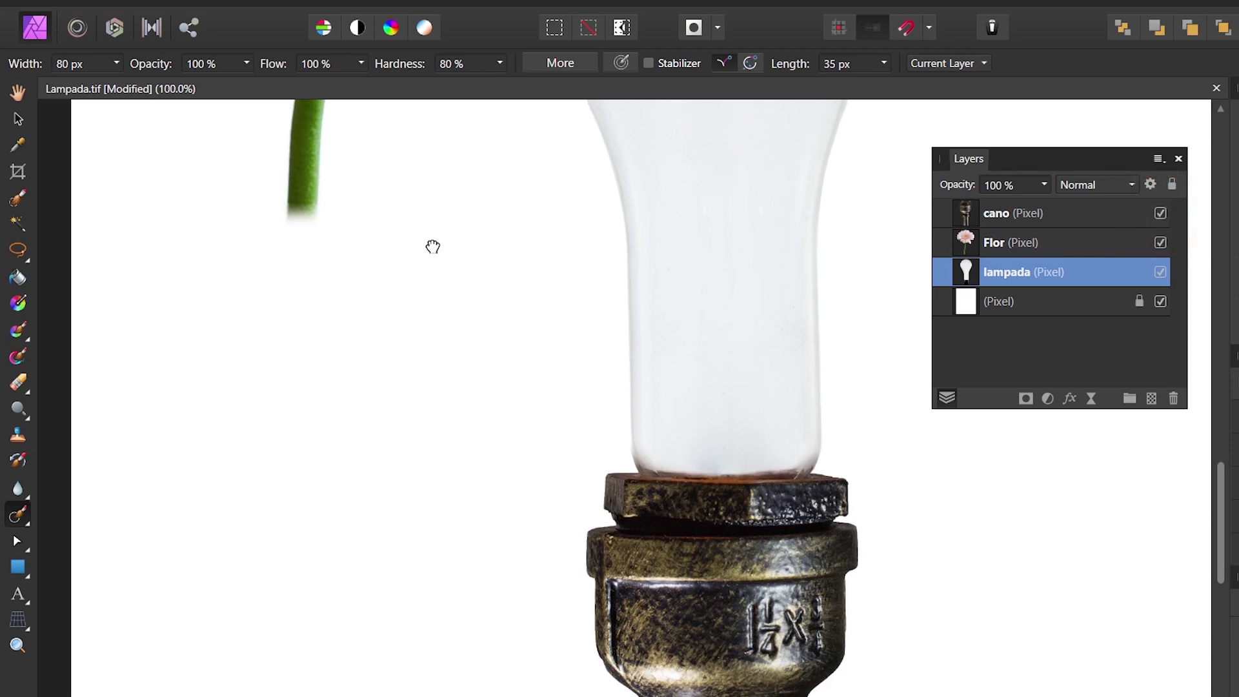
left_click_drag(425, 224, 554, 596)
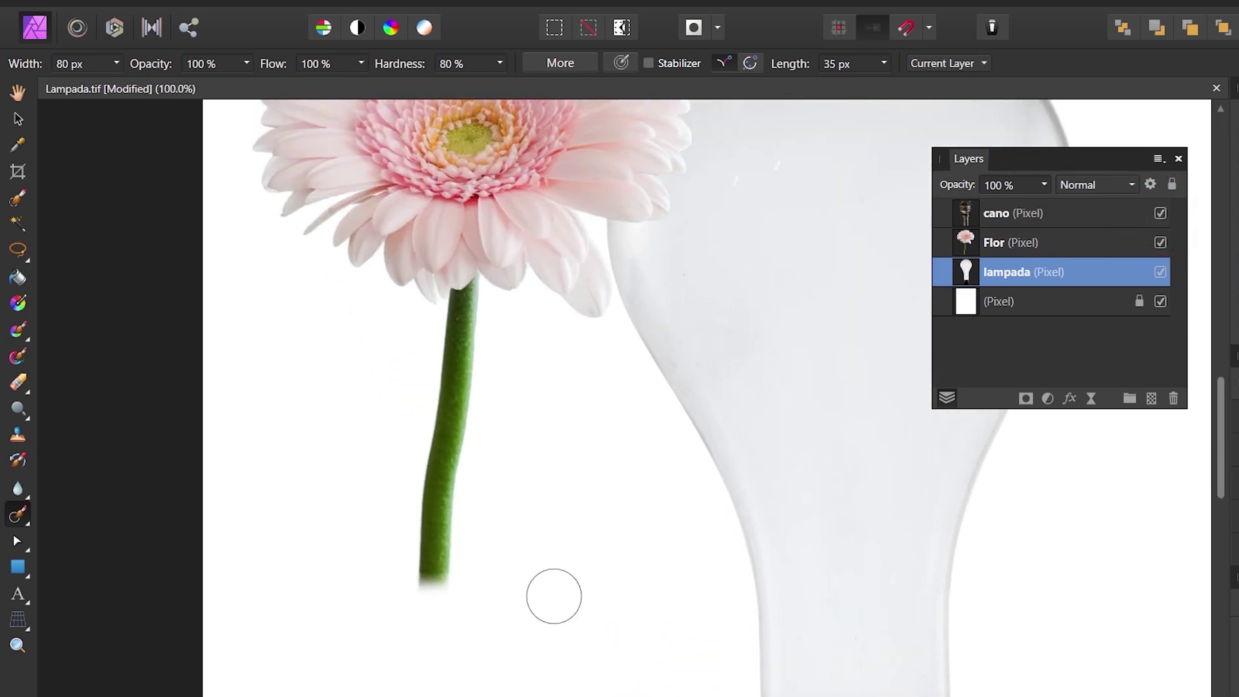
Move the Flor layer into the bulb centre, scale it down, rotate about 3.8° and nudge right.
left_click(18, 119)
left_click(400, 189)
left_click_drag(398, 186, 669, 299)
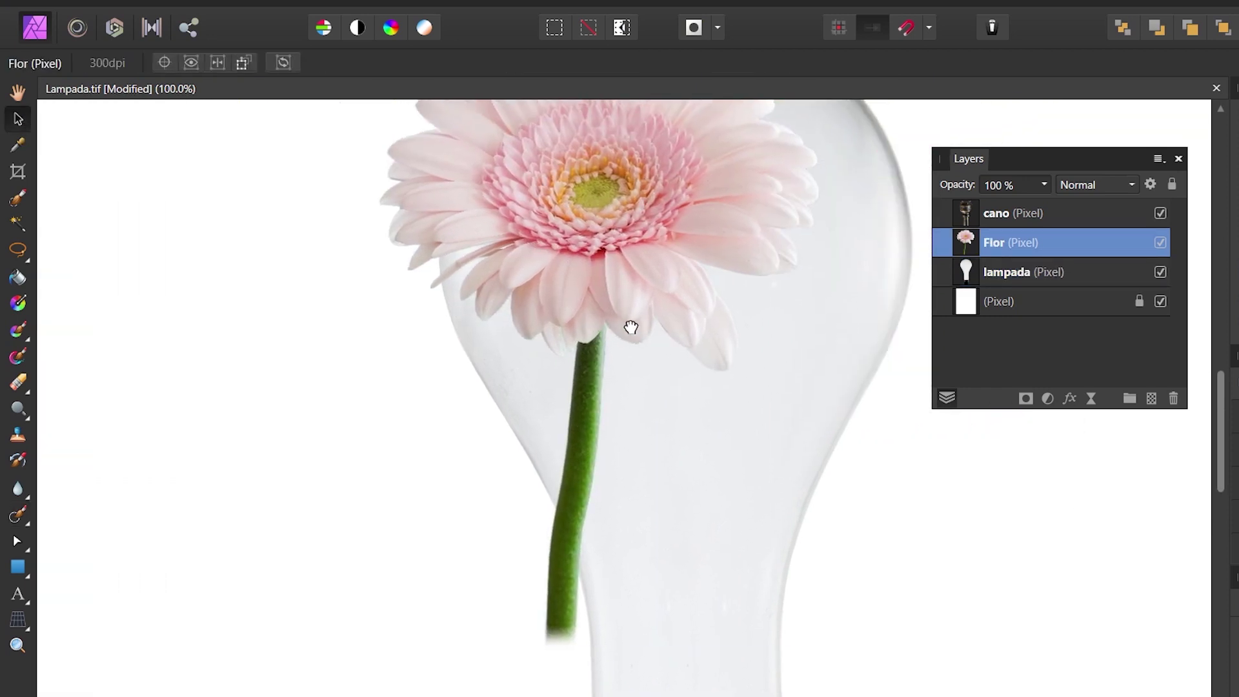
scroll(669, 300, "down", 5)
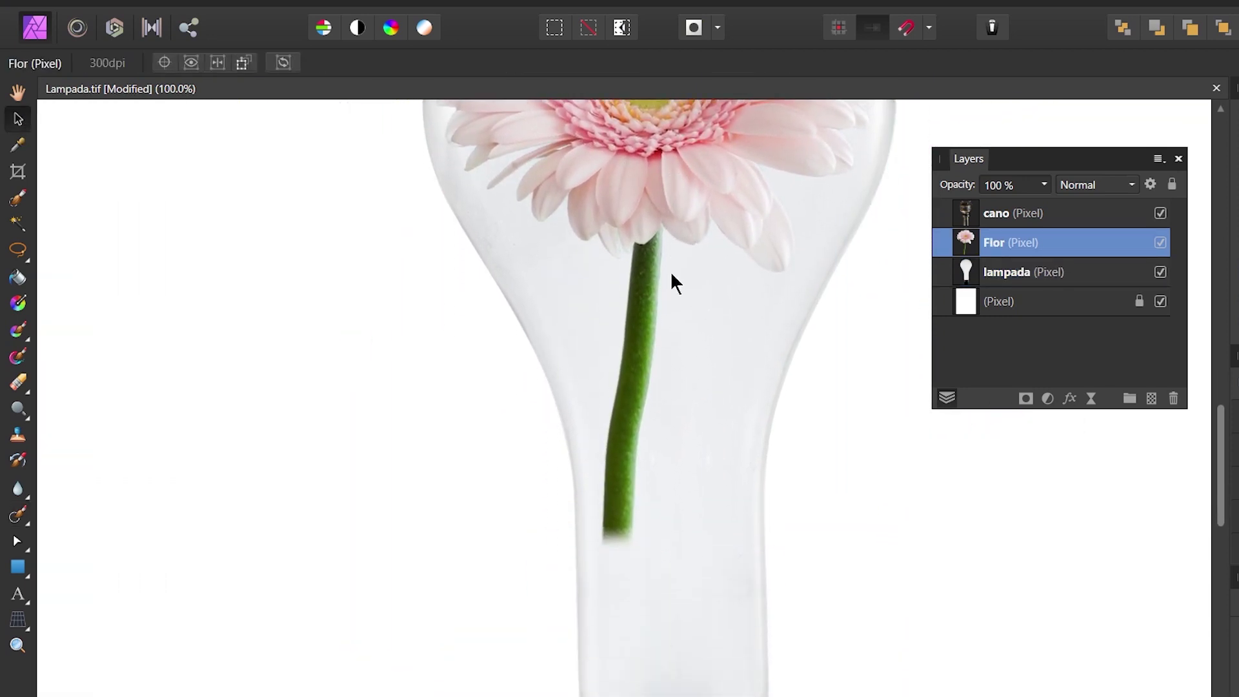
left_click_drag(910, 550, 891, 523)
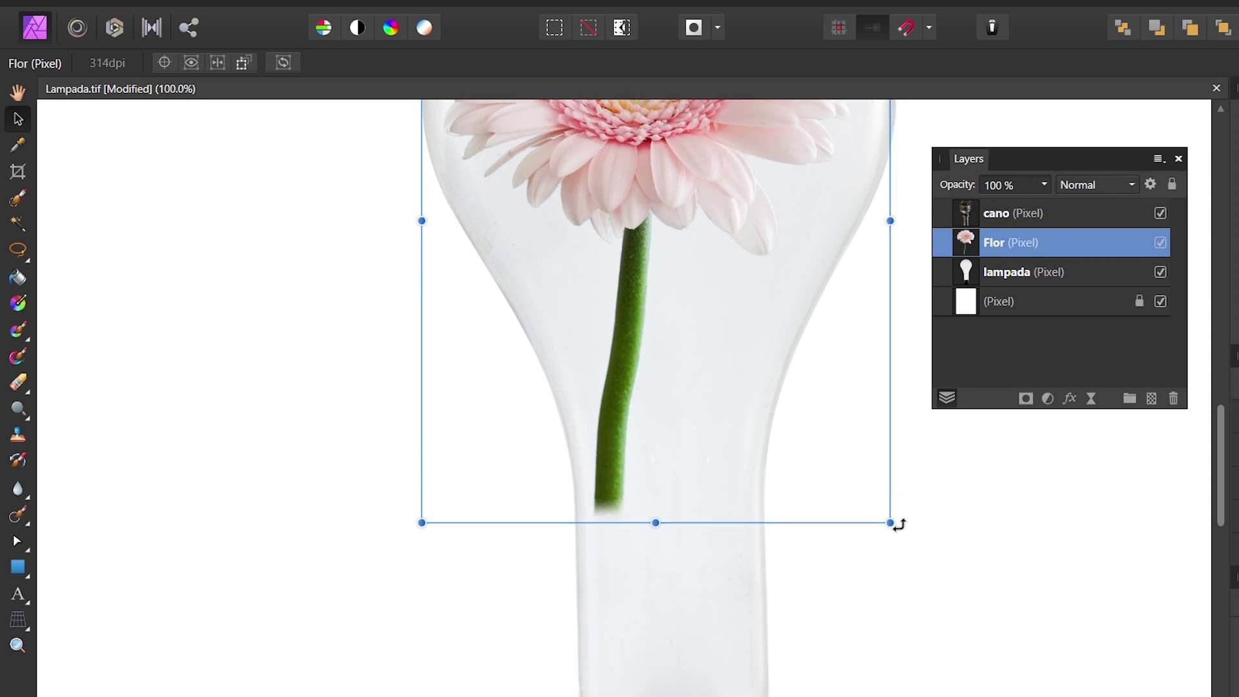
left_click_drag(899, 525, 931, 520)
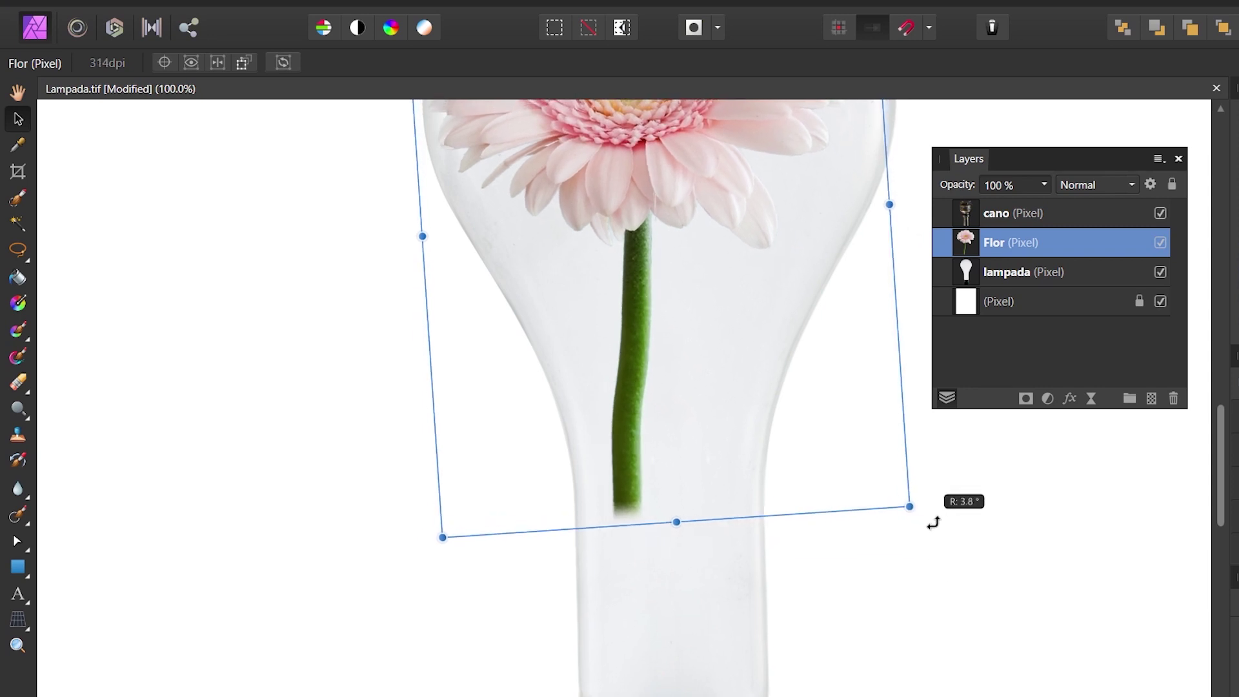
left_click_drag(780, 442, 763, 550)
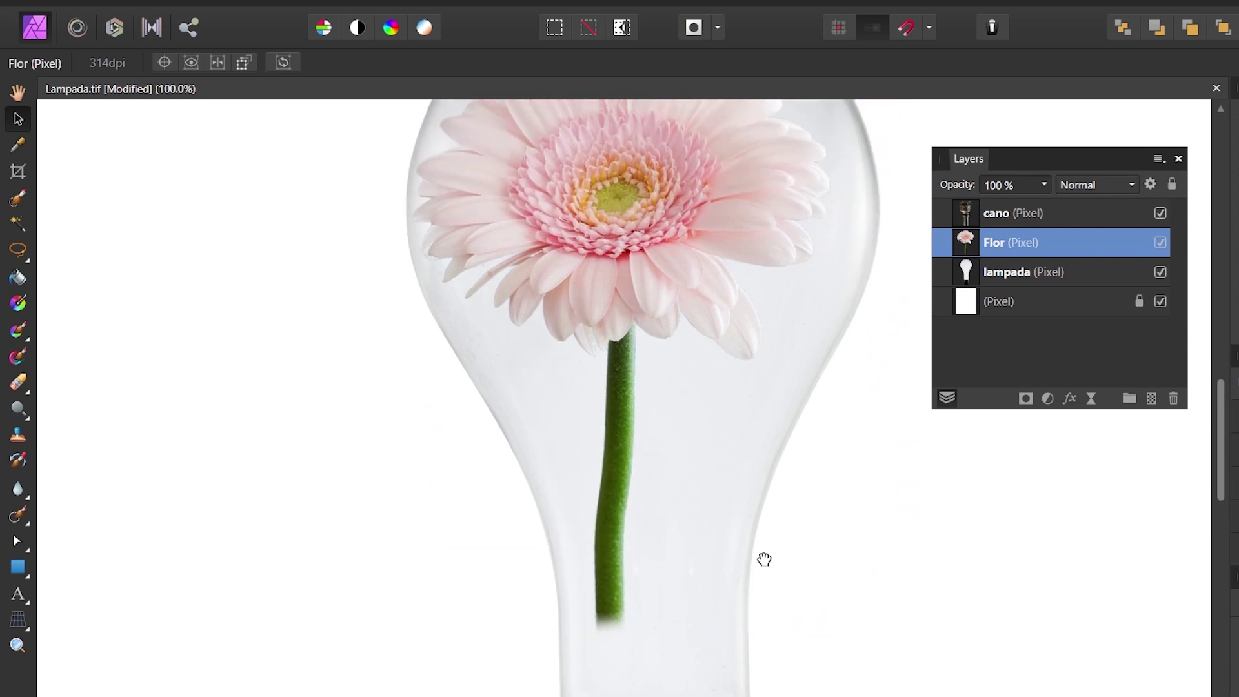
left_click_drag(691, 295, 699, 296)
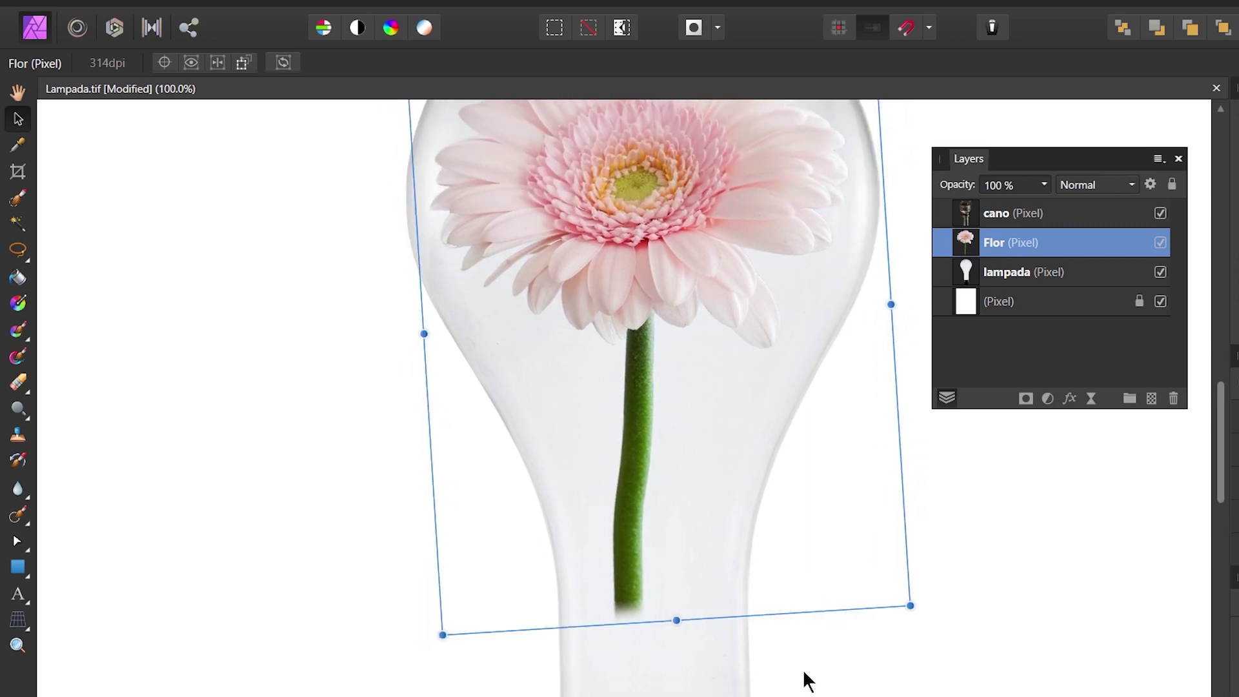
scroll(824, 540, "down", 5)
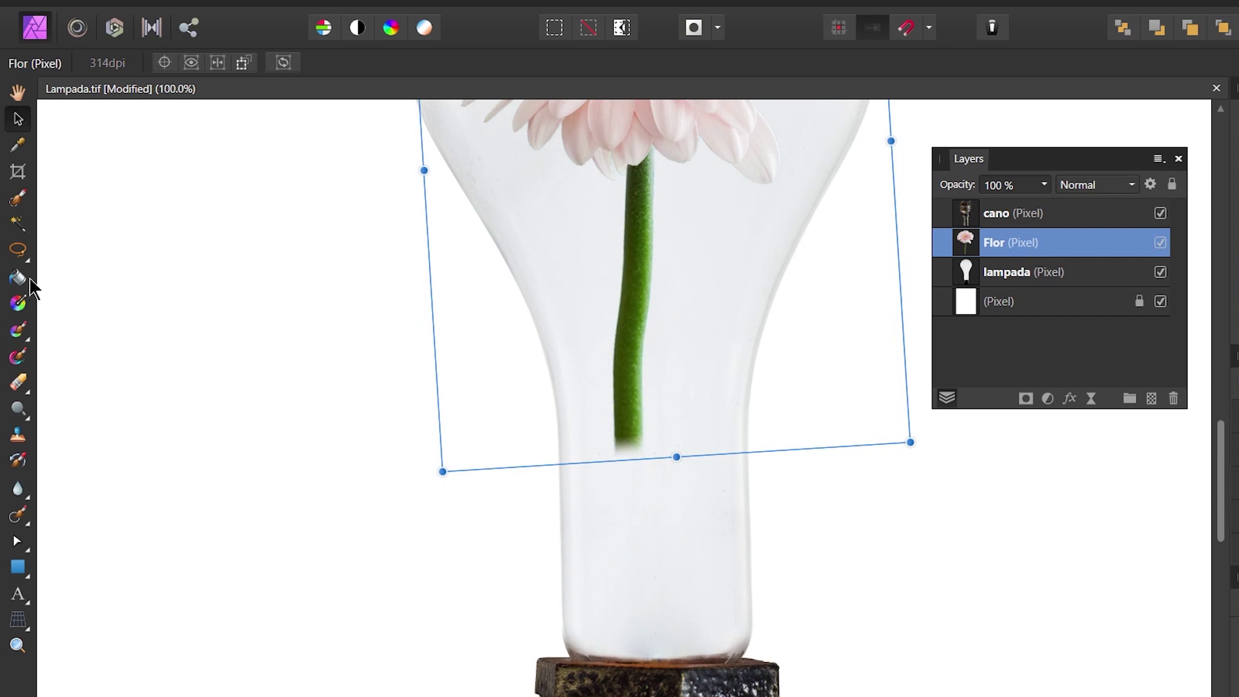
Draw a rectangular selection around the flower stem.
left_click(26, 257)
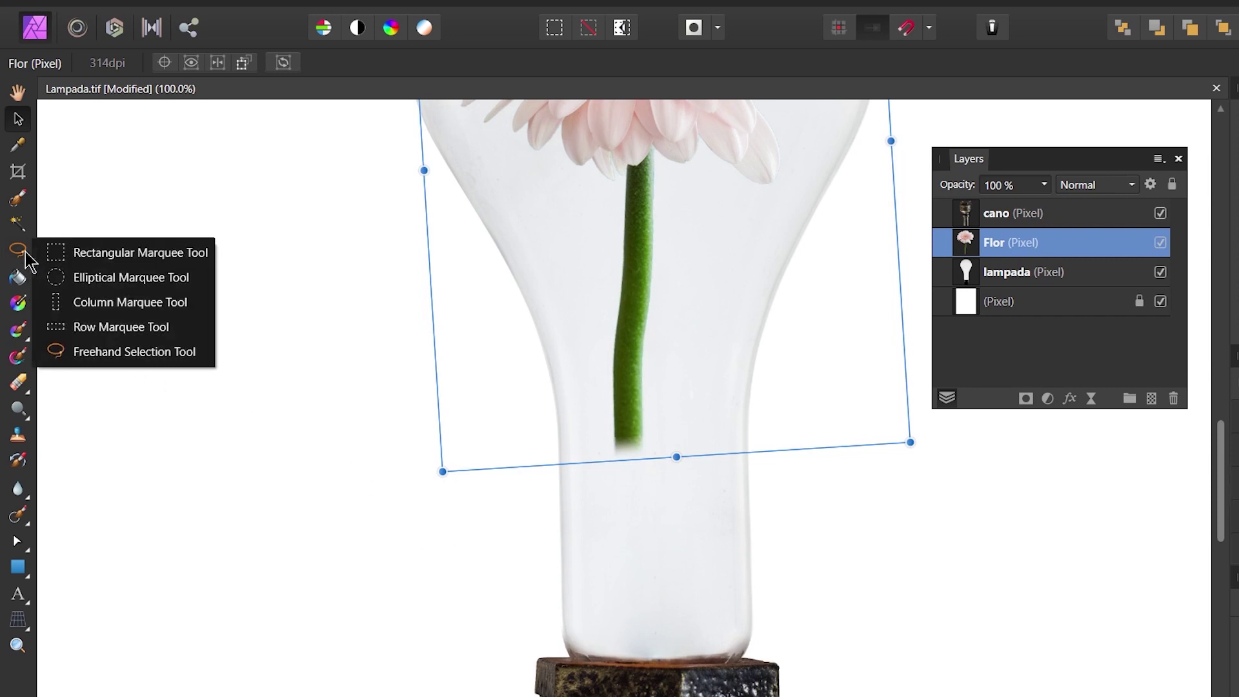
left_click(125, 254)
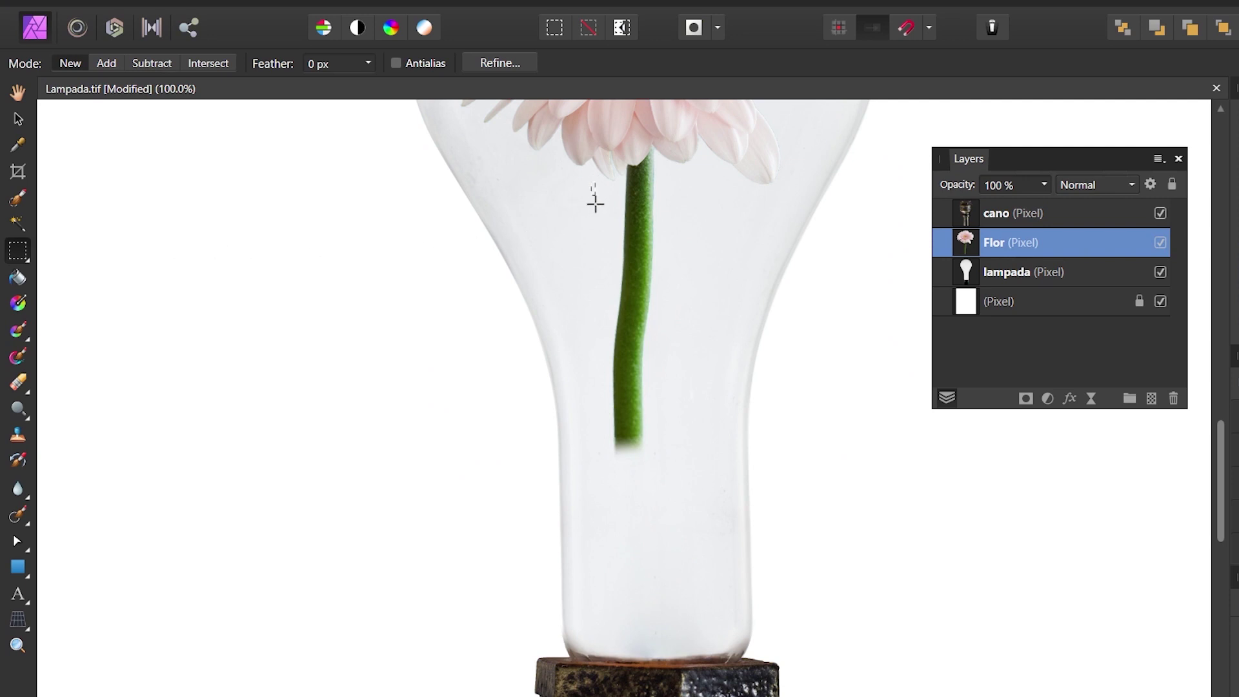
left_click_drag(591, 184, 687, 454)
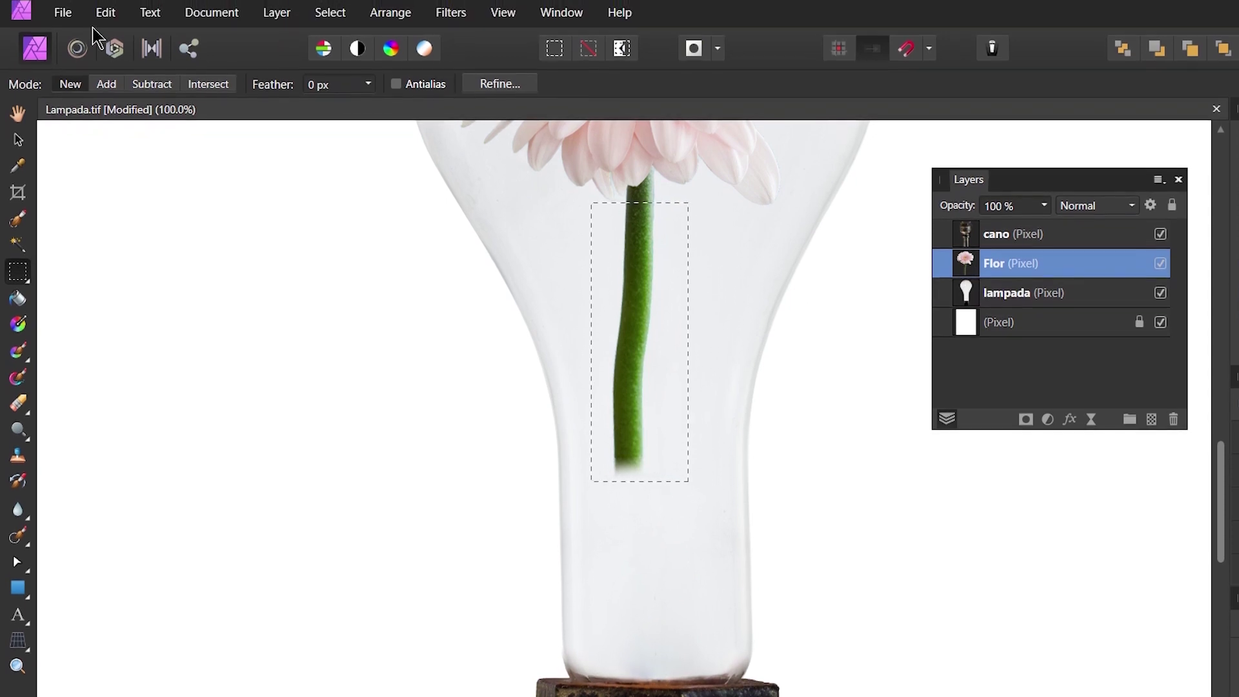
Copy the selected stem section and paste it as a new layer.
left_click(105, 12)
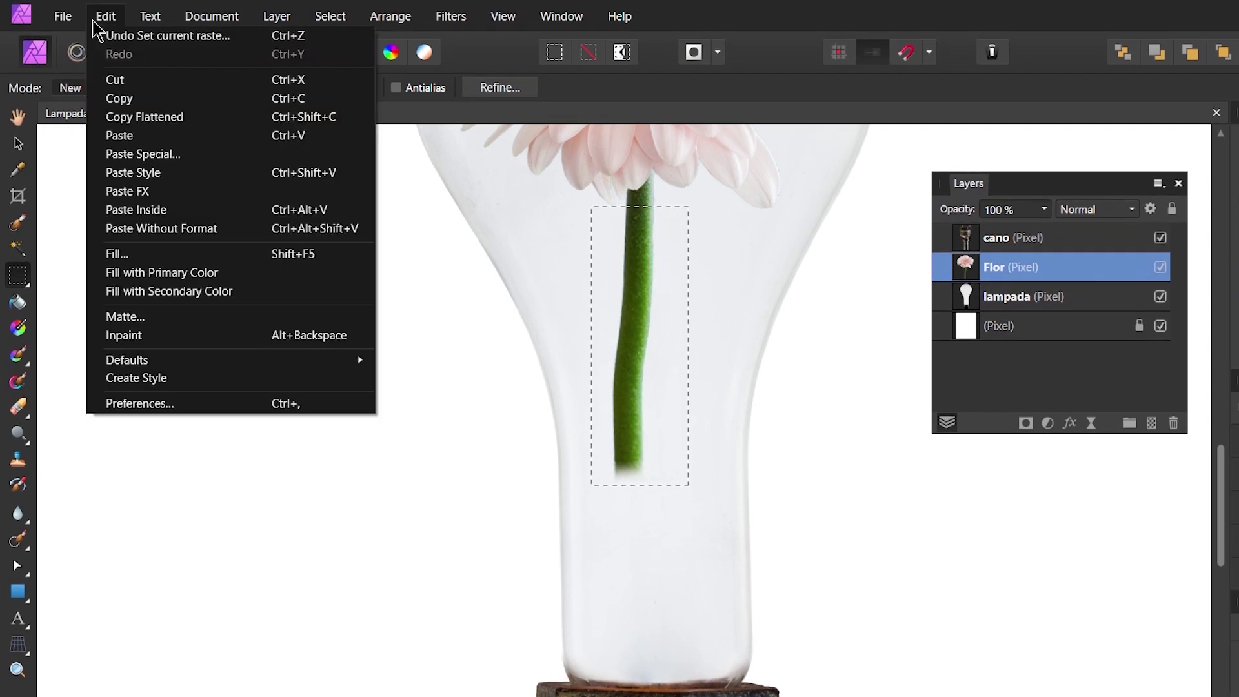
left_click(186, 103)
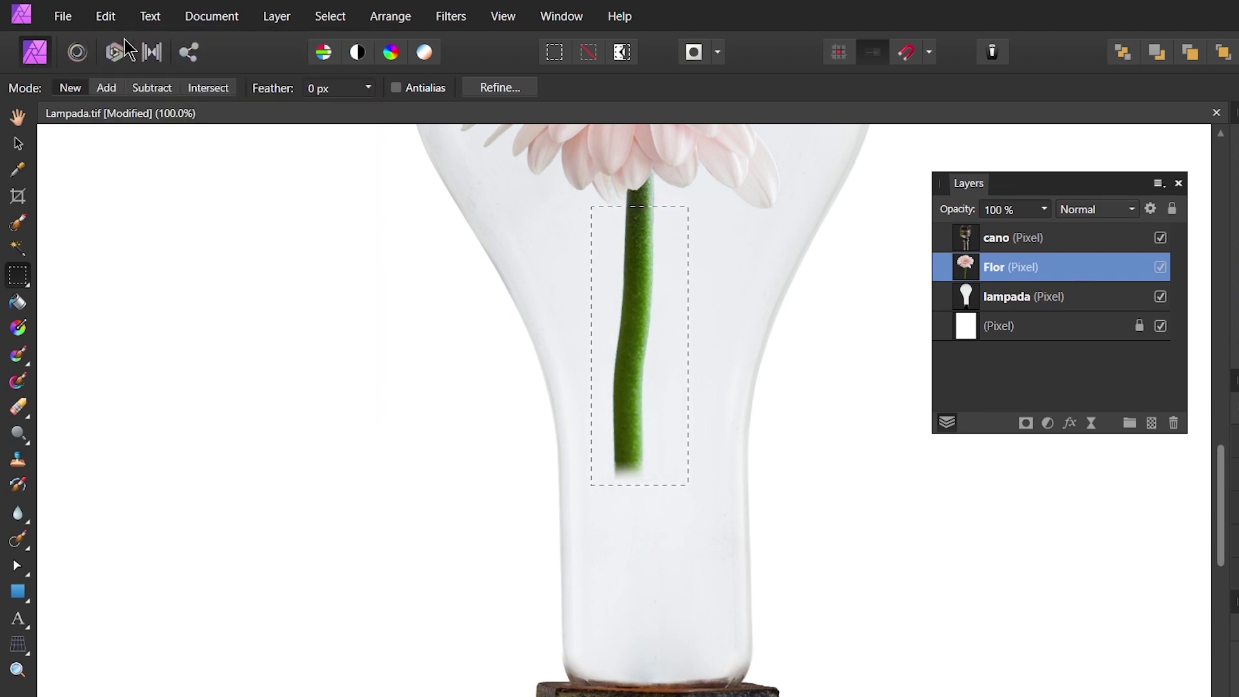
left_click(117, 16)
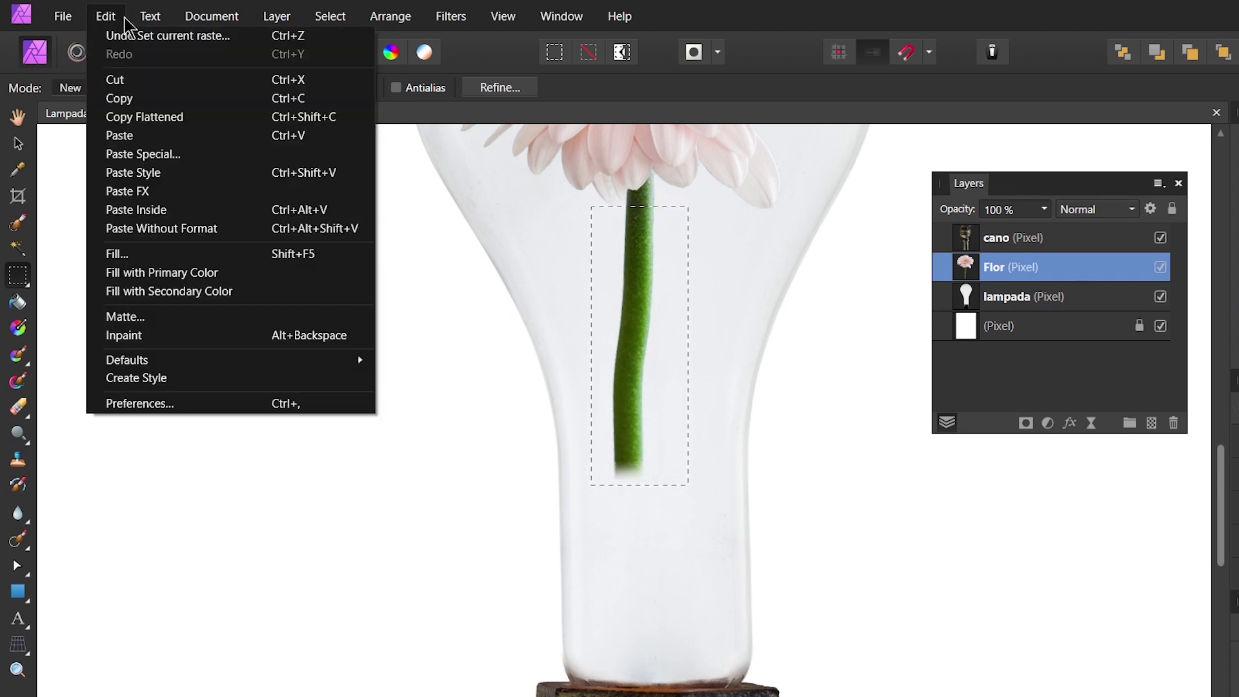
left_click(153, 136)
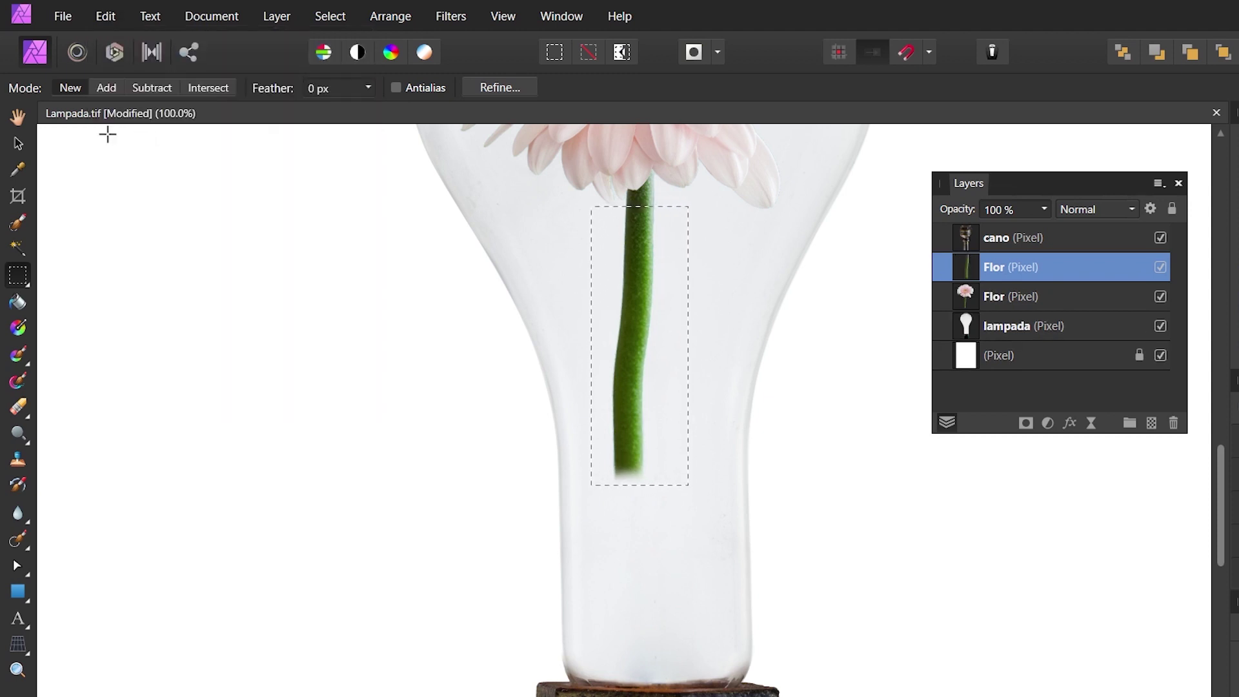
Drag the pasted stem down into the bulb neck, stack it below Flor, and deselect.
left_click(18, 143)
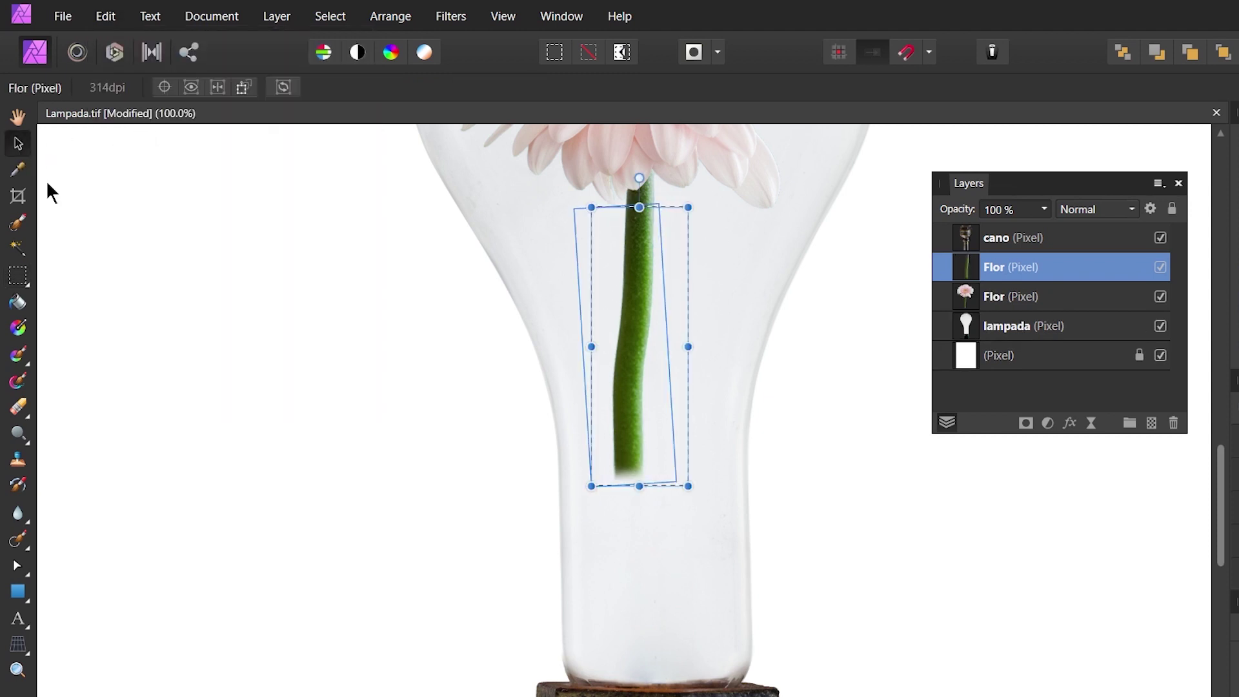
mouse_move(629, 373)
left_mouse_down()
mouse_move(621, 605)
mouse_move(622, 593)
left_mouse_up()
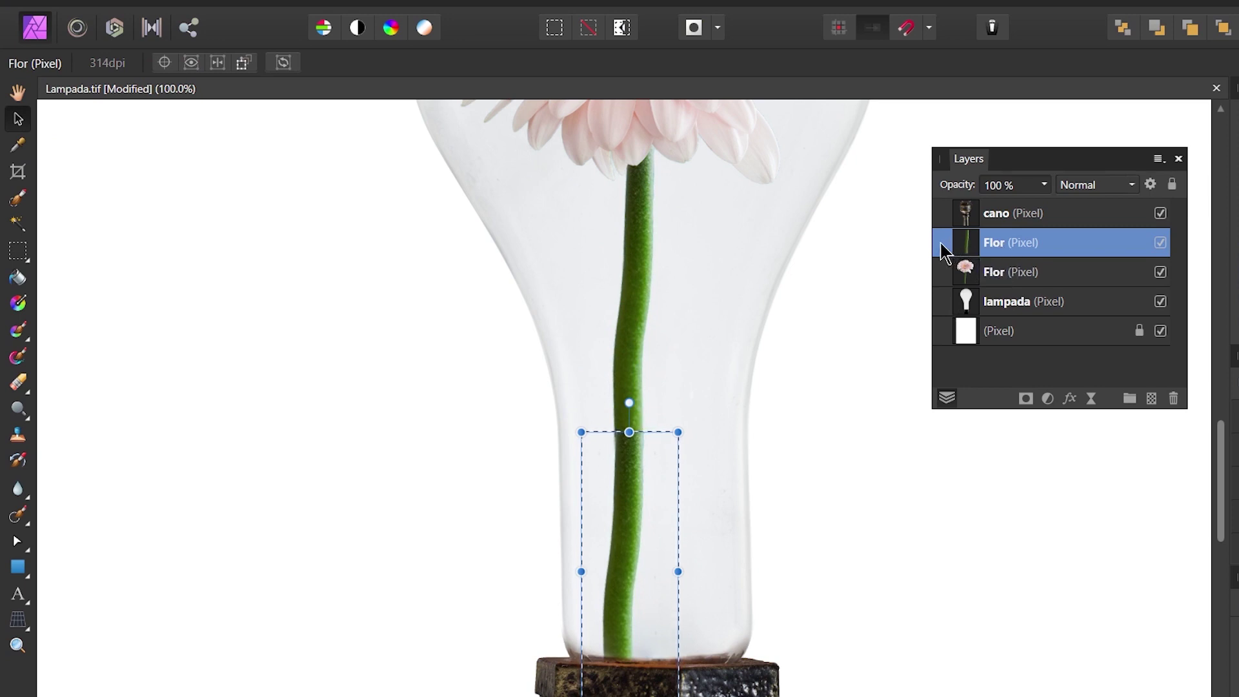
left_click_drag(963, 248, 942, 273)
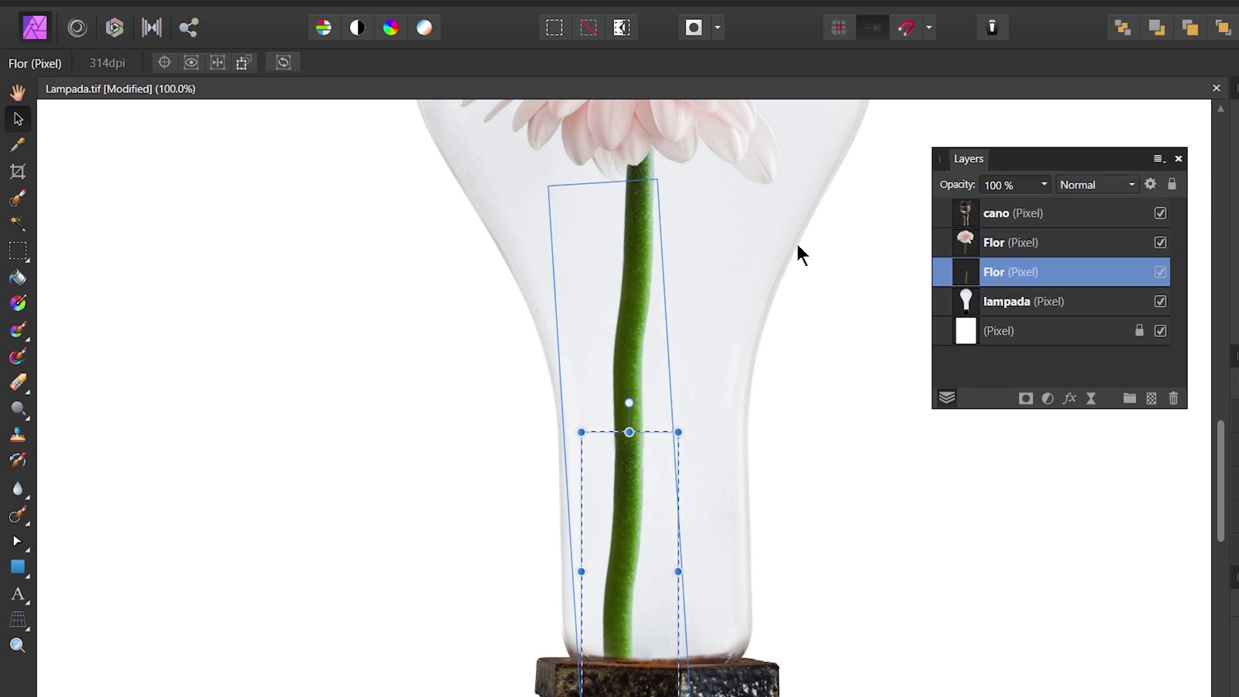
left_click(587, 32)
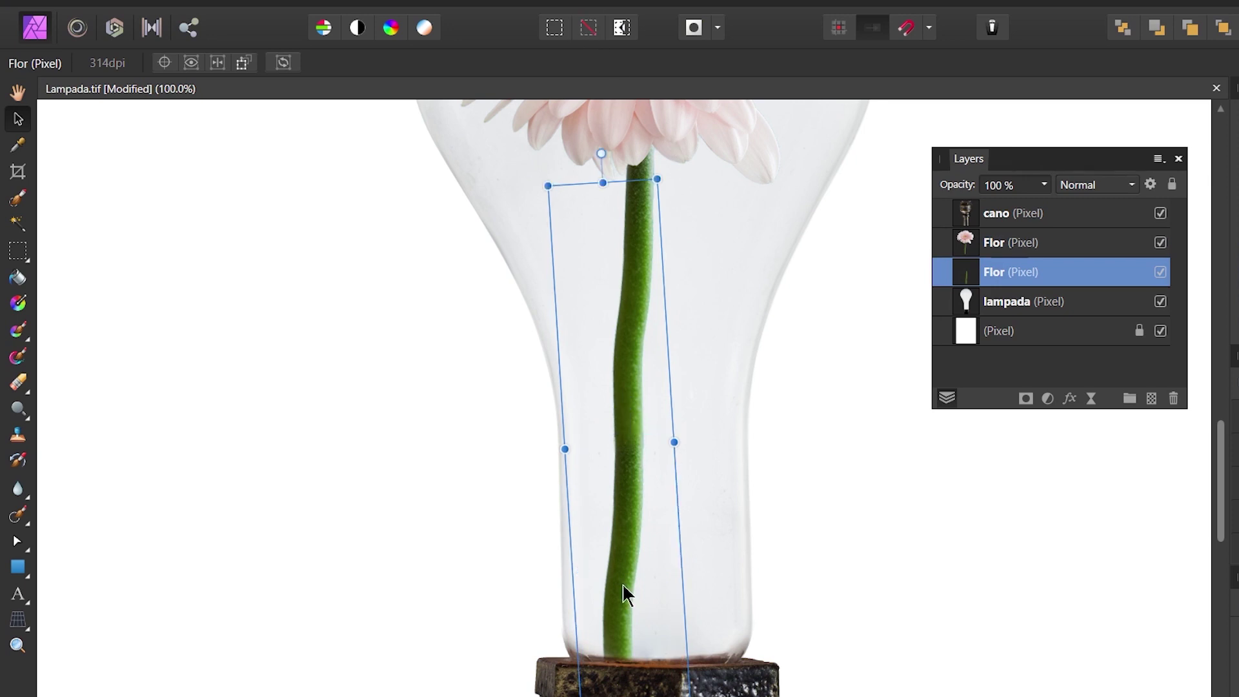
left_click(500, 586)
key("ctrl+minus")
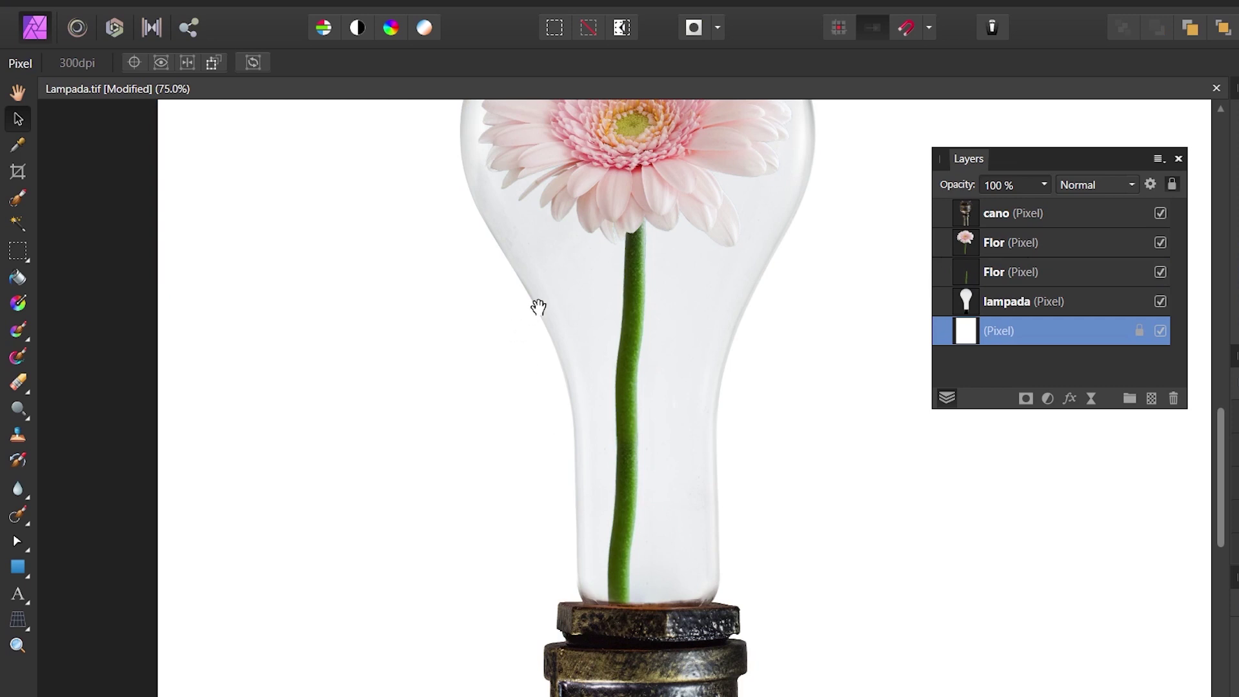
Move the stem and flower-head Flor layers below the lampada bulb layer, then select lampada.
left_click_drag(539, 308, 556, 419)
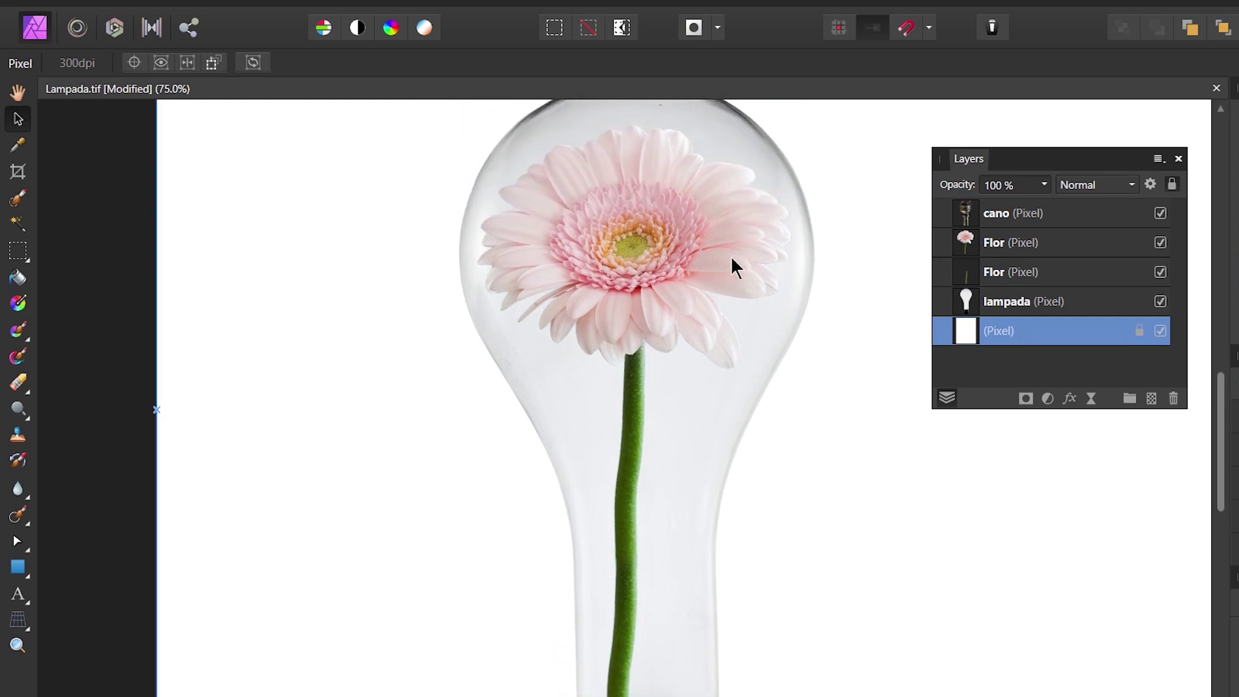
left_click(1010, 273)
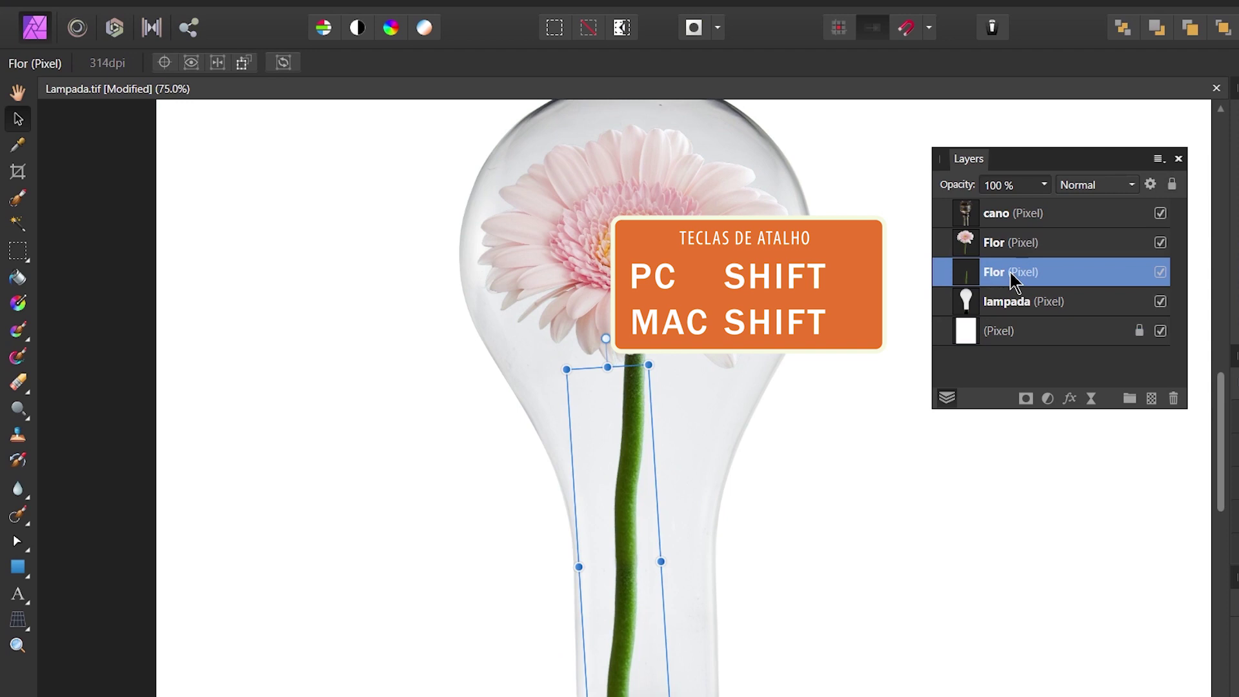
left_click(1017, 243, "shift")
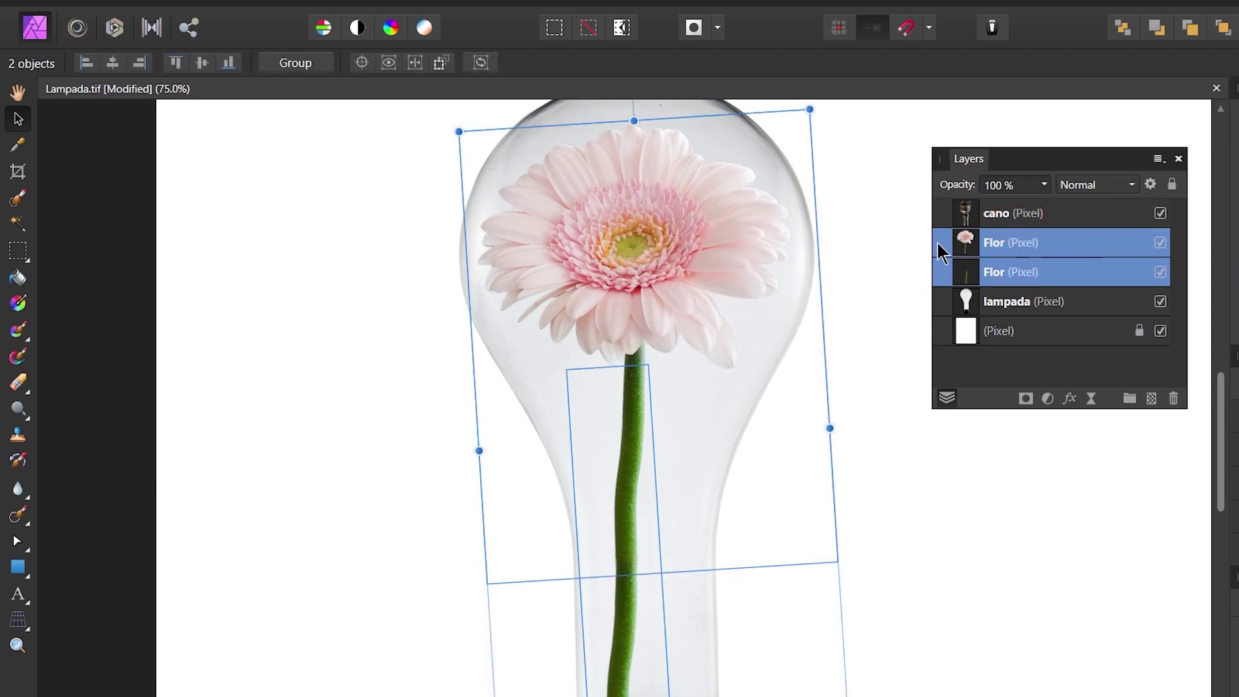
left_click_drag(942, 252, 942, 317)
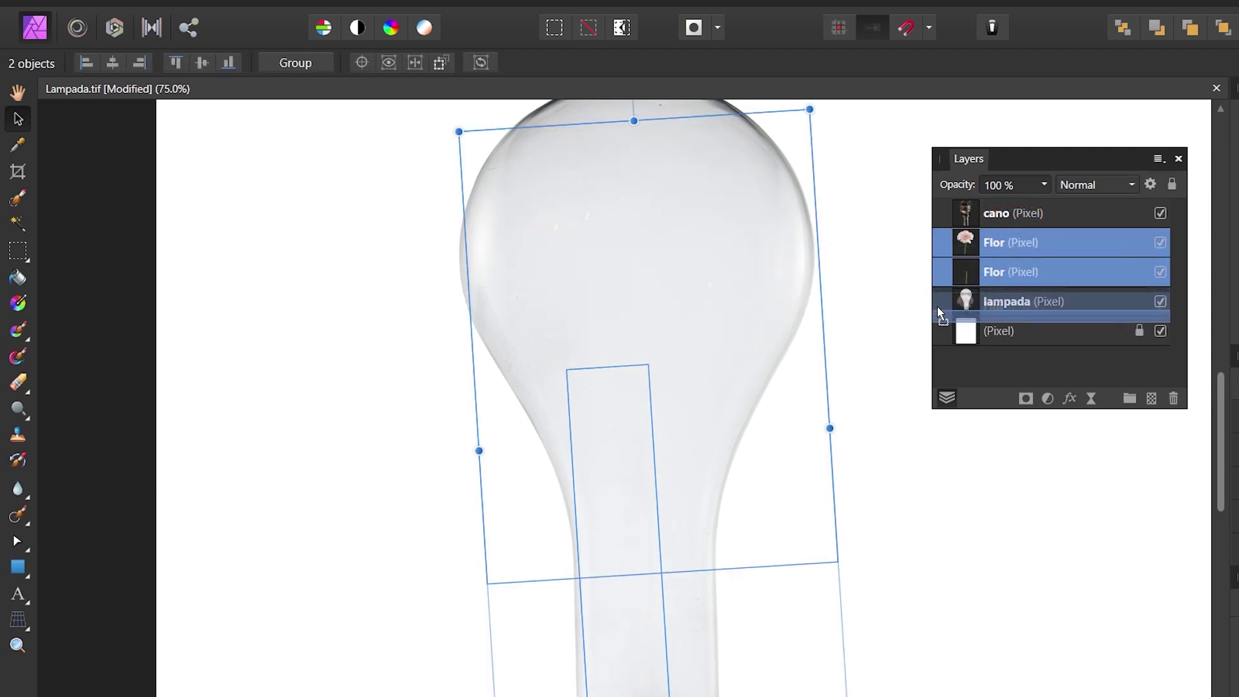
left_click(887, 444)
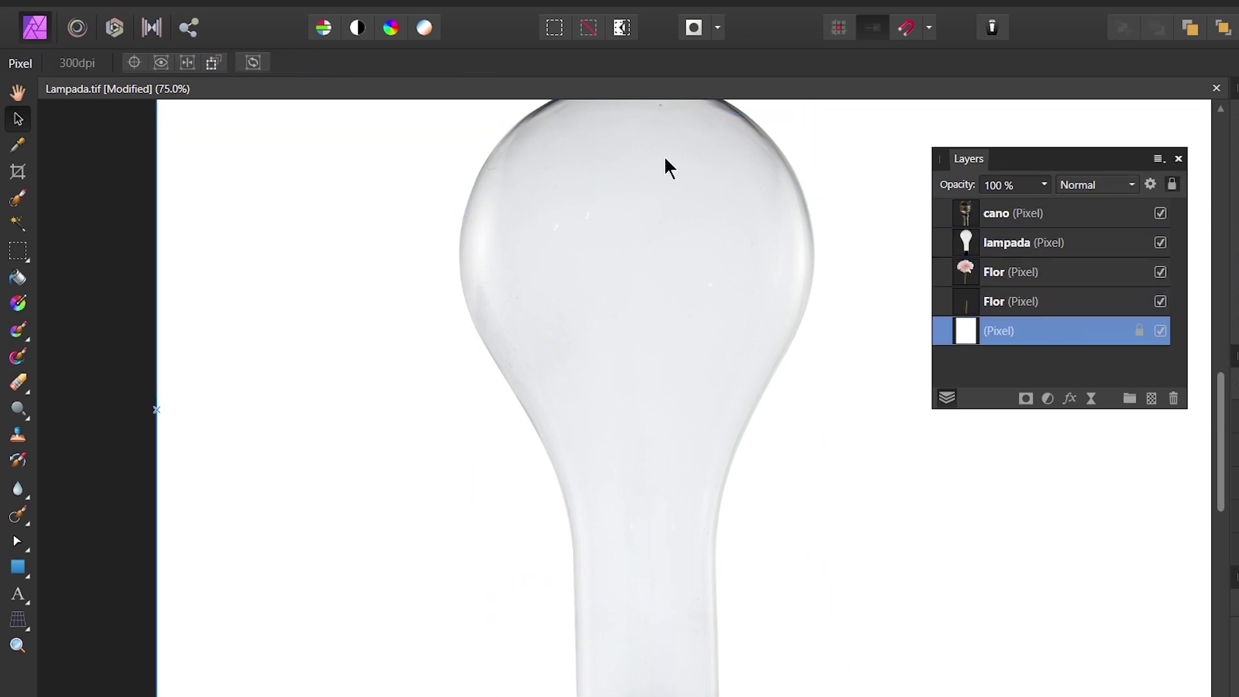
left_click(682, 251)
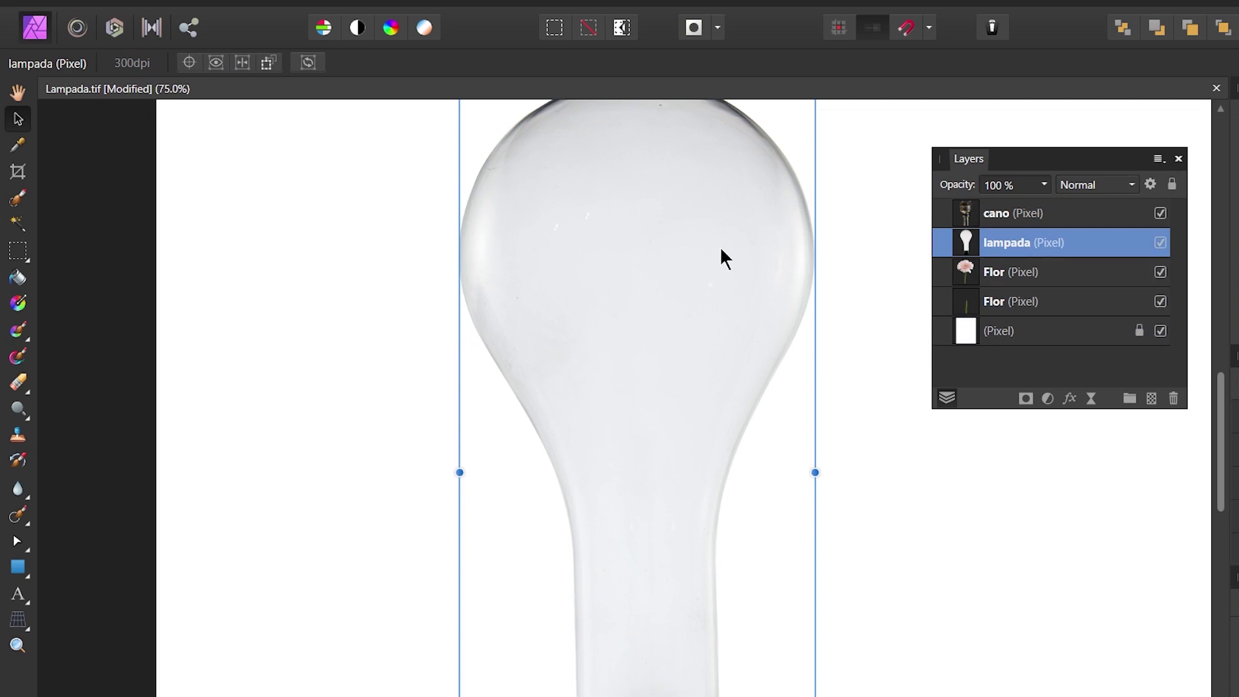
Set the lampada layer's blend mode to Multiply, then zoom out to view the whole image.
left_click(1136, 186)
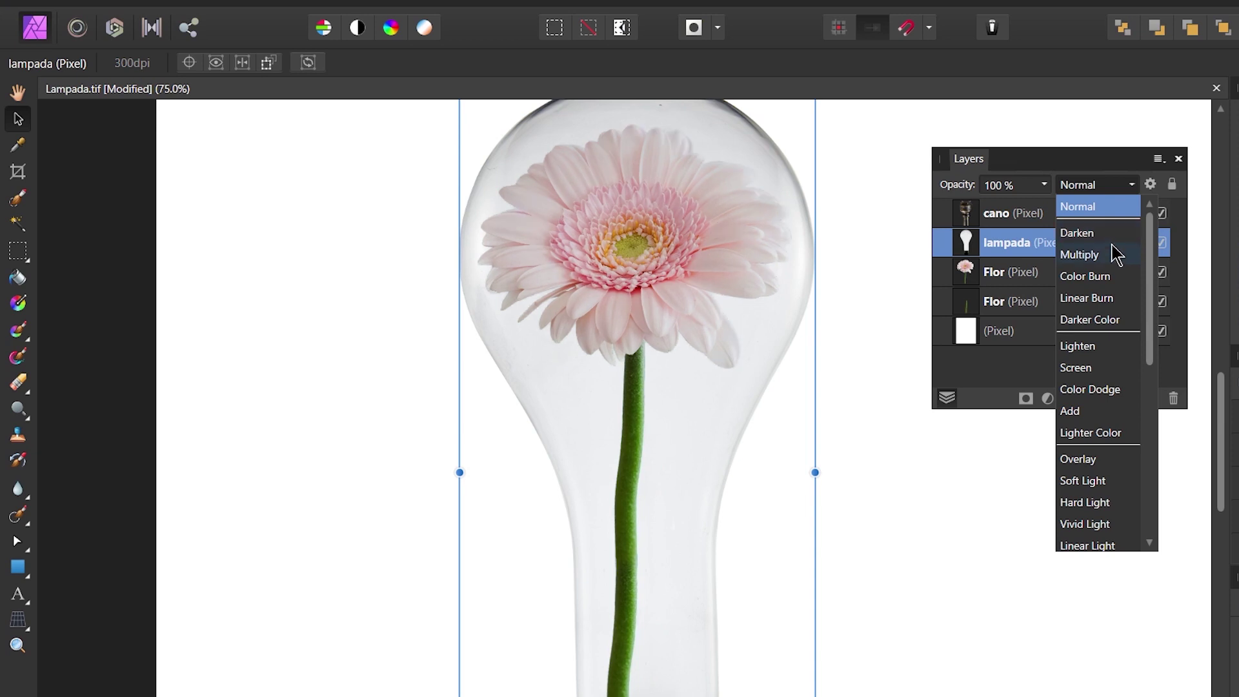
left_click(1115, 254)
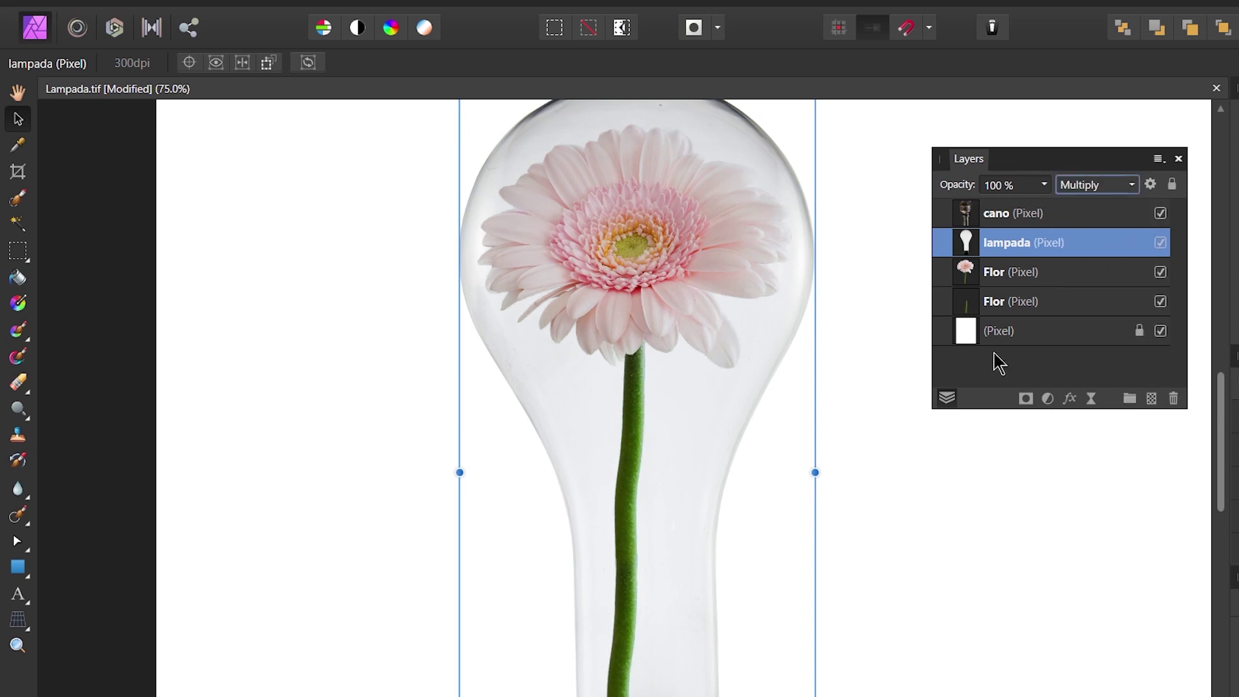
left_click(926, 450)
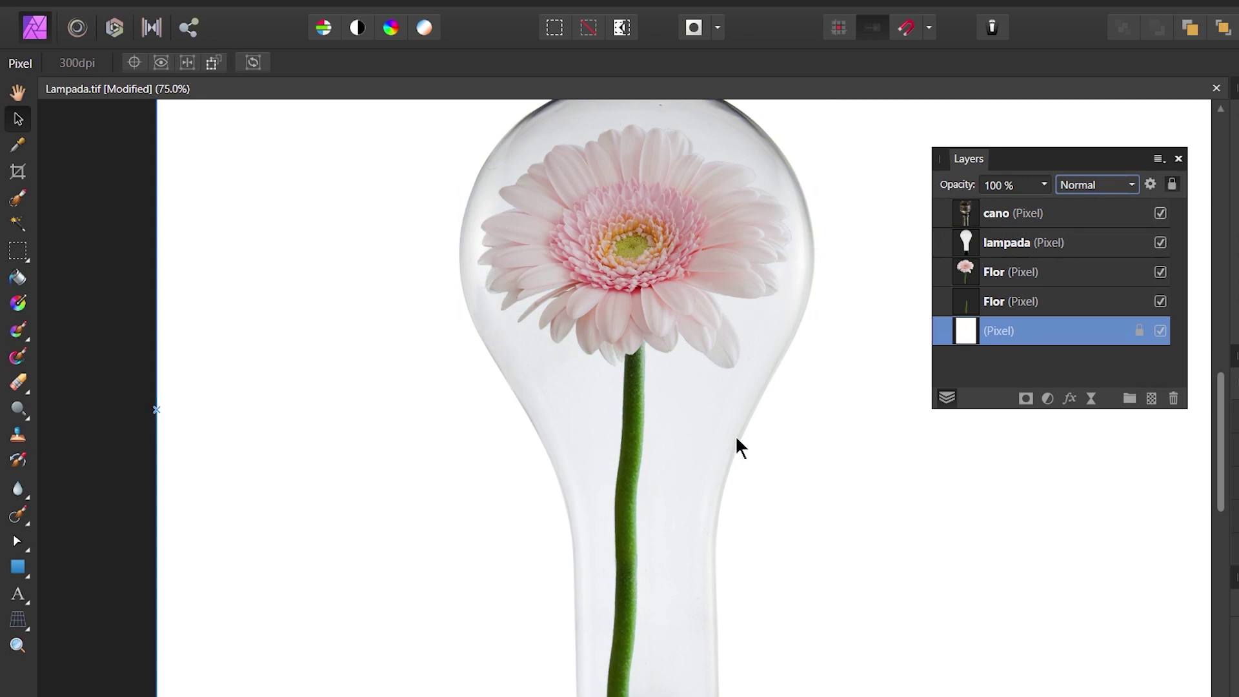
scroll(735, 435, "down", 3)
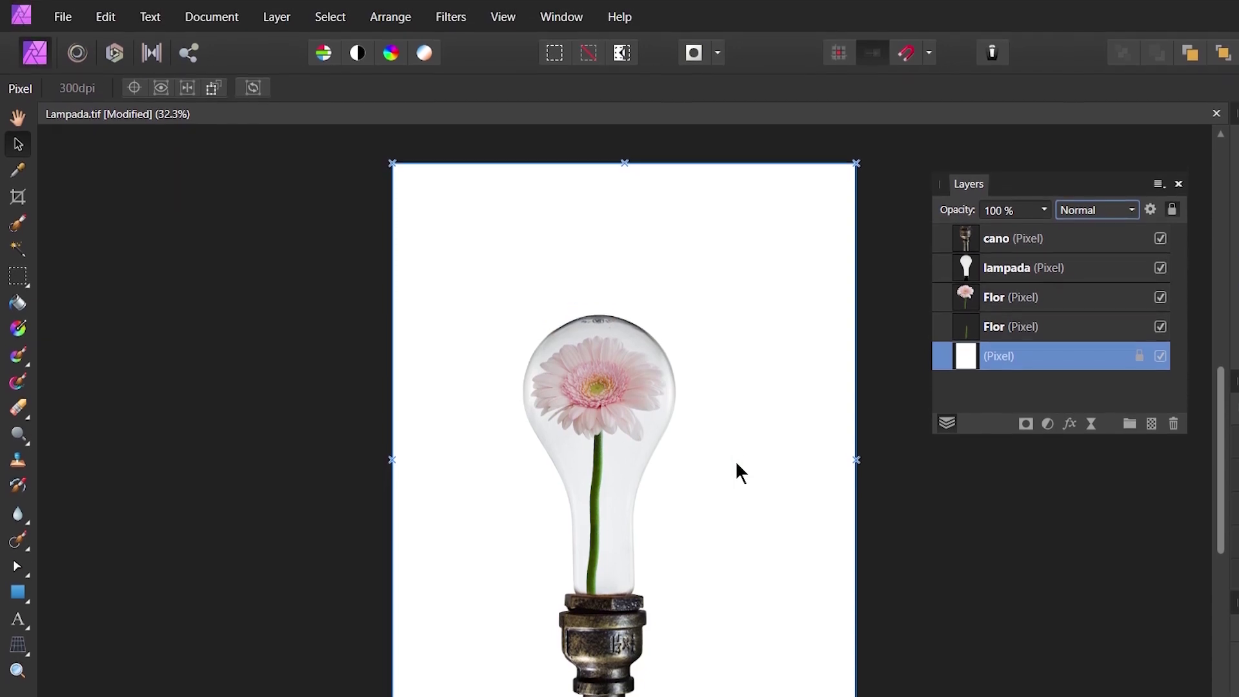
Save the document under the new name LampadaFinal.afphoto using Save As.
left_click(64, 18)
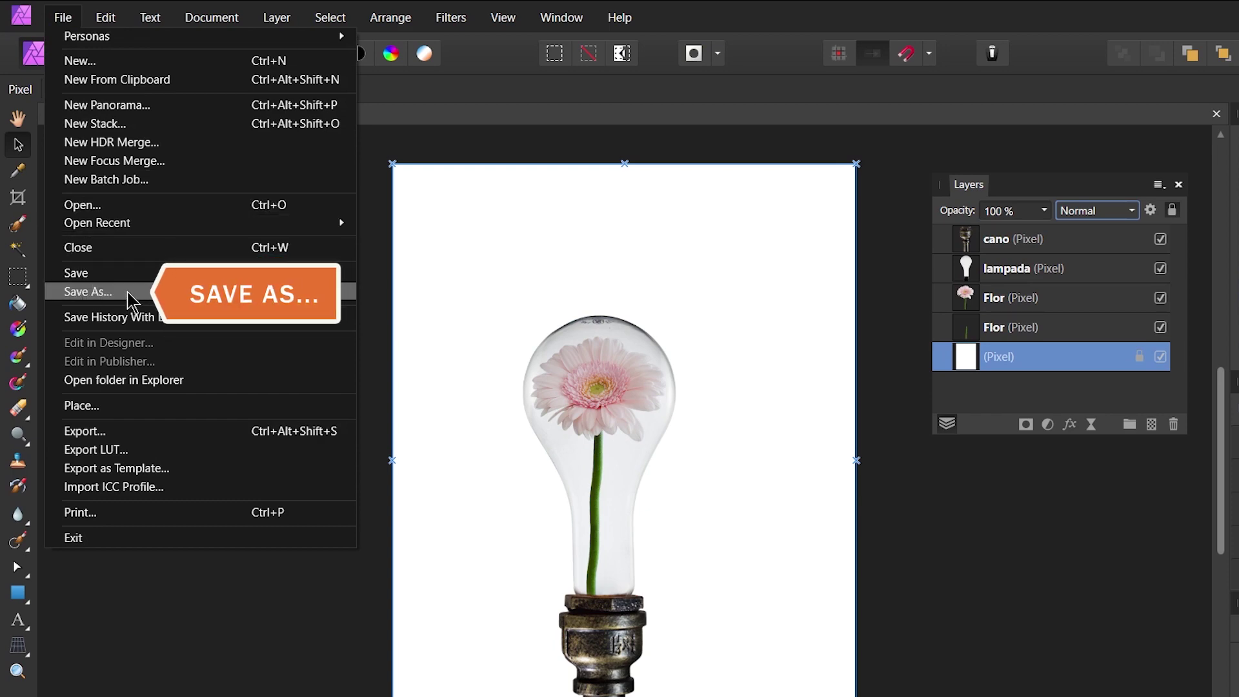
left_click(128, 293)
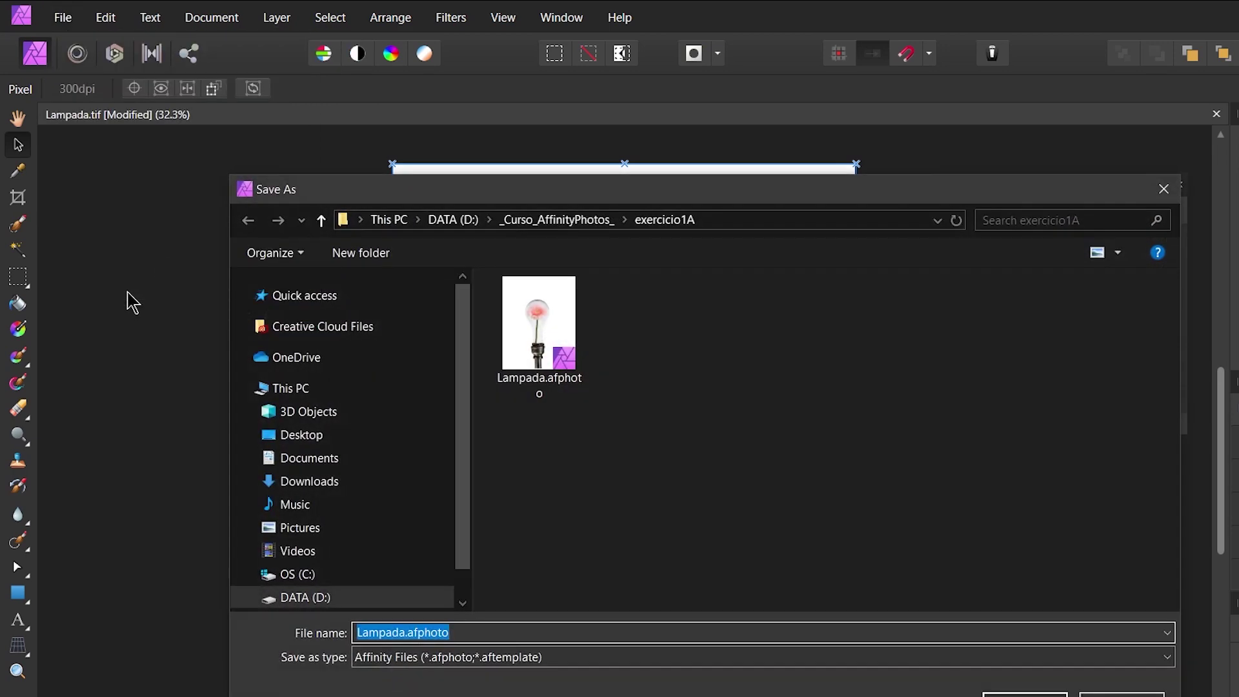
left_click(400, 602)
type("Final")
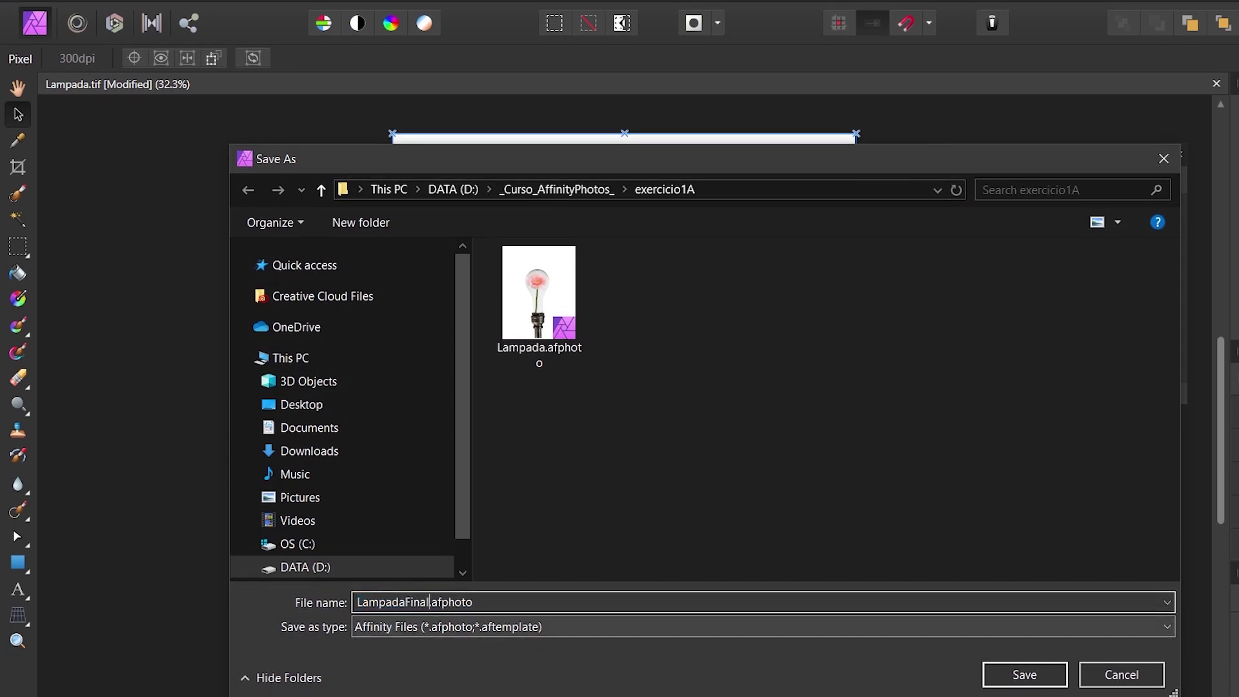
left_click(1012, 677)
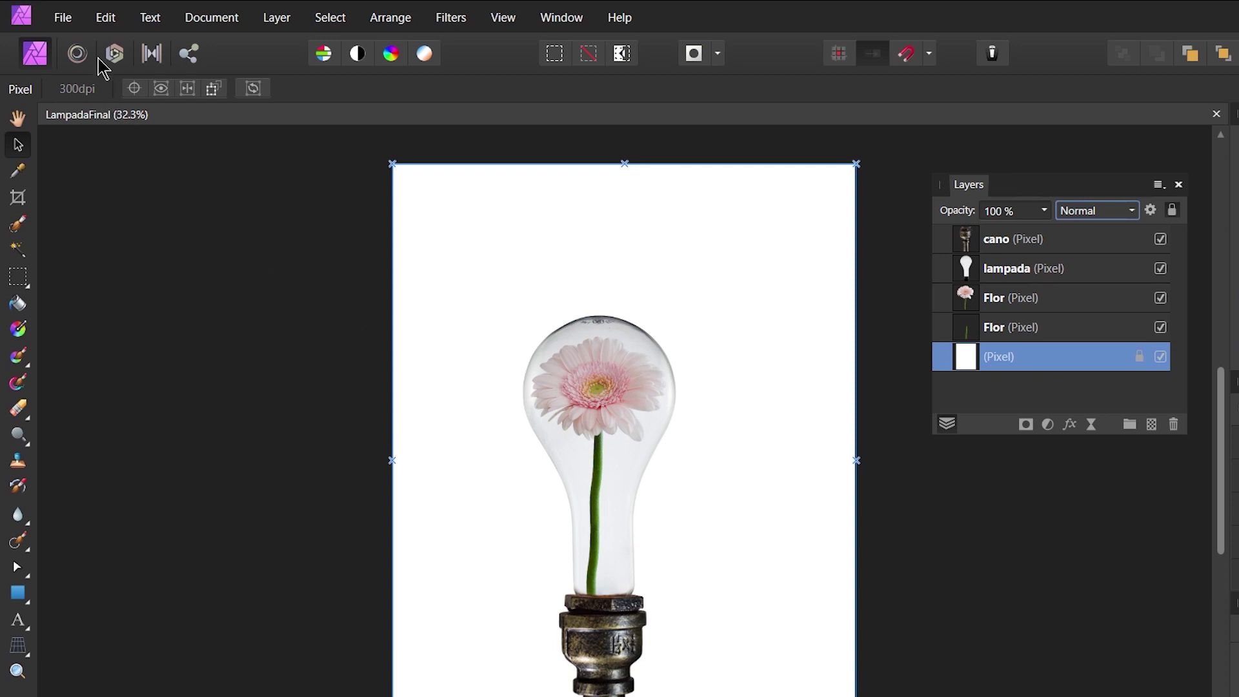
left_click(63, 17)
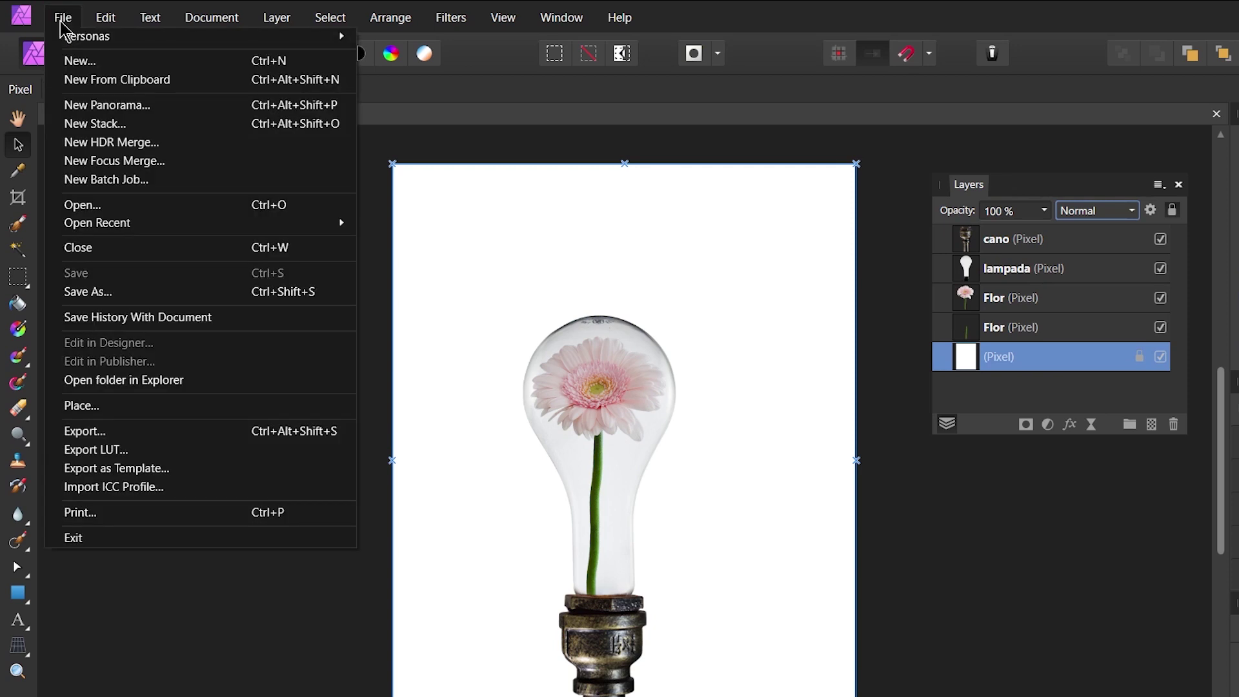
Export the composition as LampadaFinal.png, keeping the default PNG settings.
left_click(168, 433)
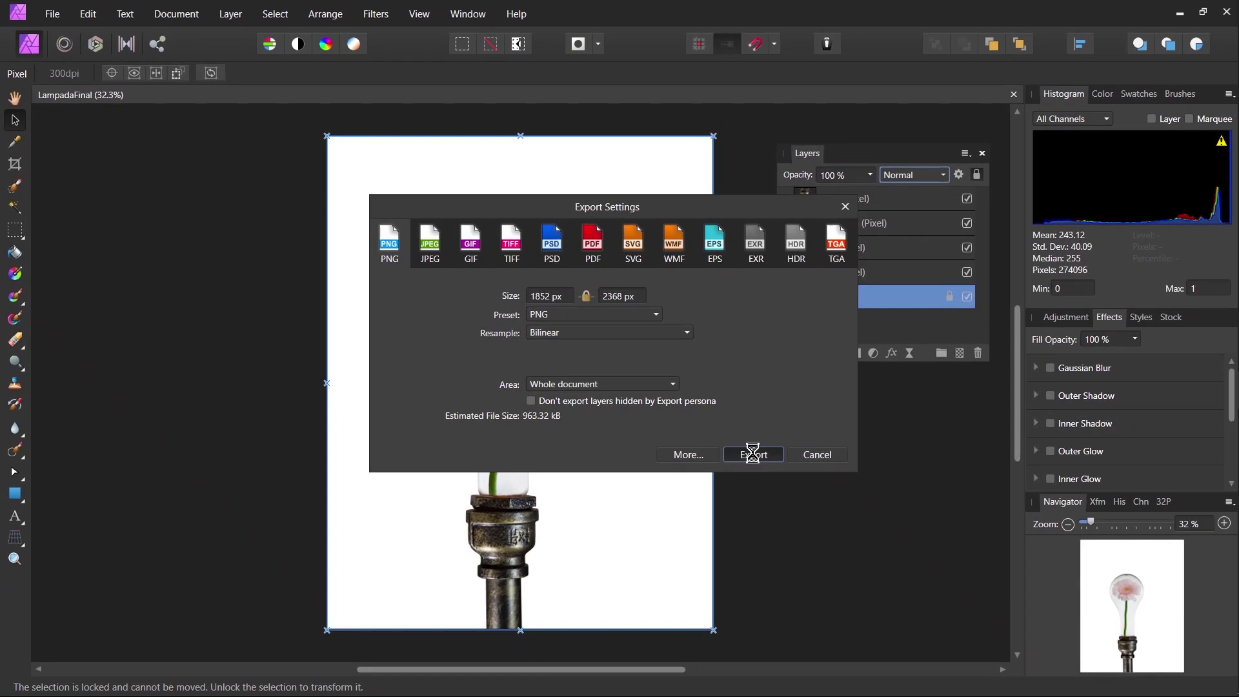
left_click(825, 501)
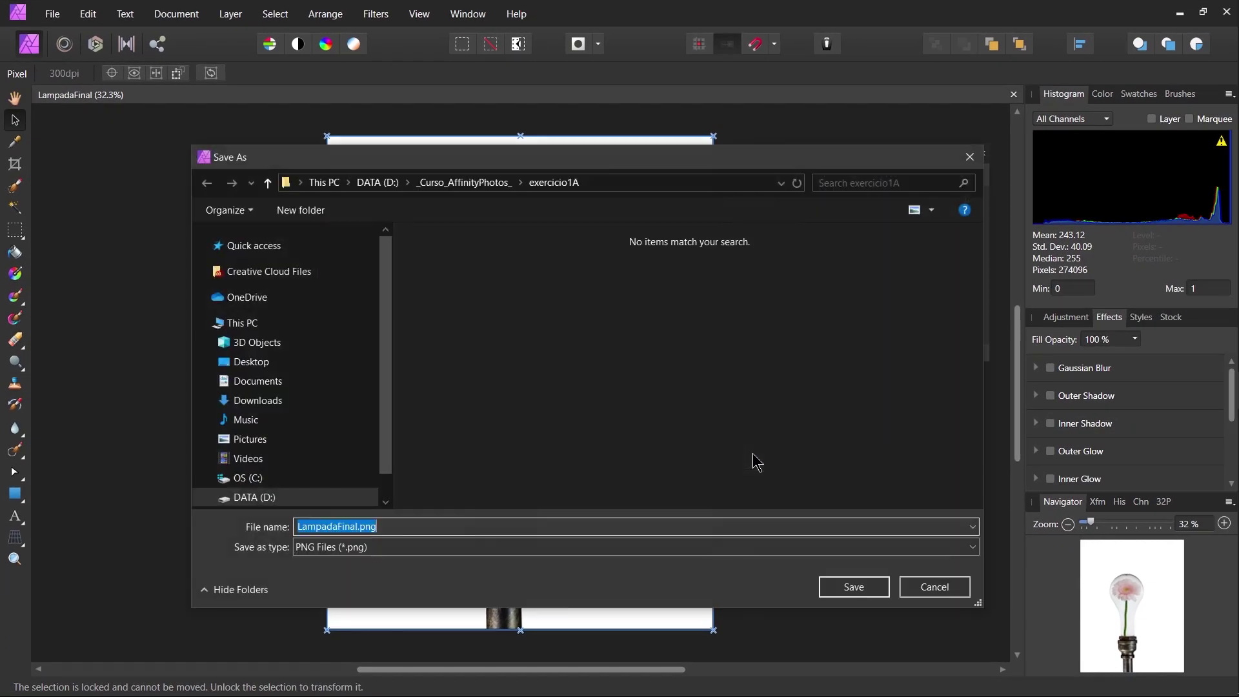
left_click(845, 599)
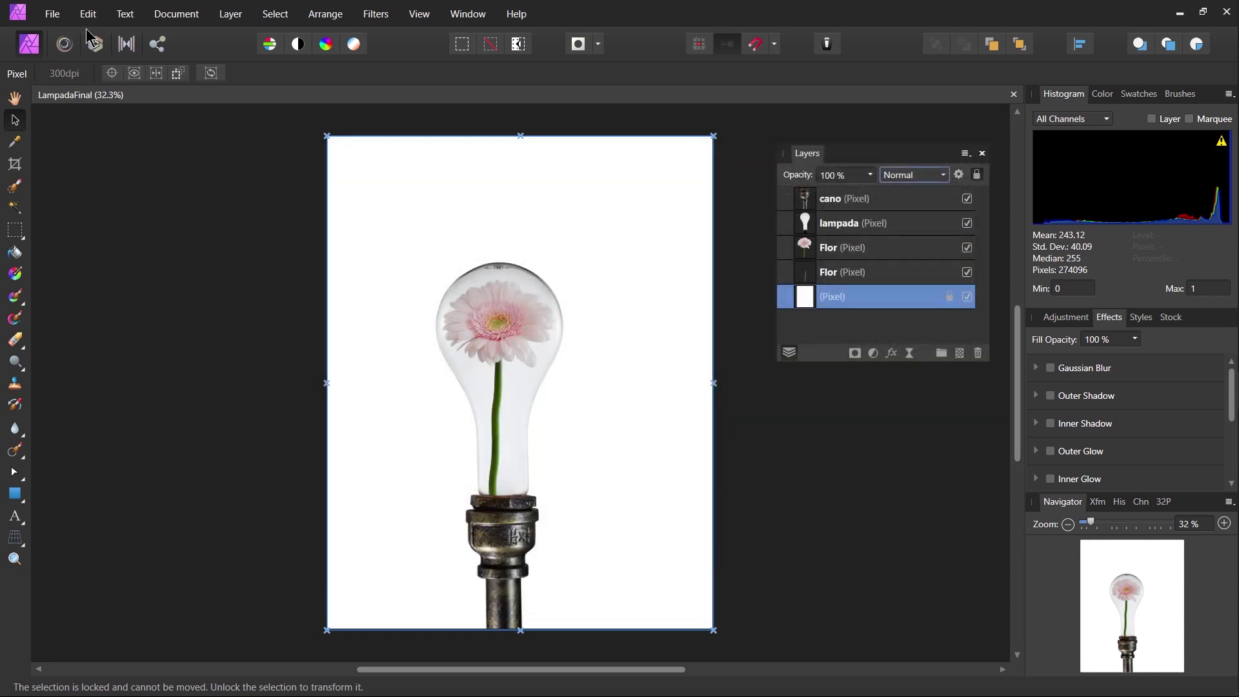
Close the LampadaFinal document from the File menu.
left_click(52, 14)
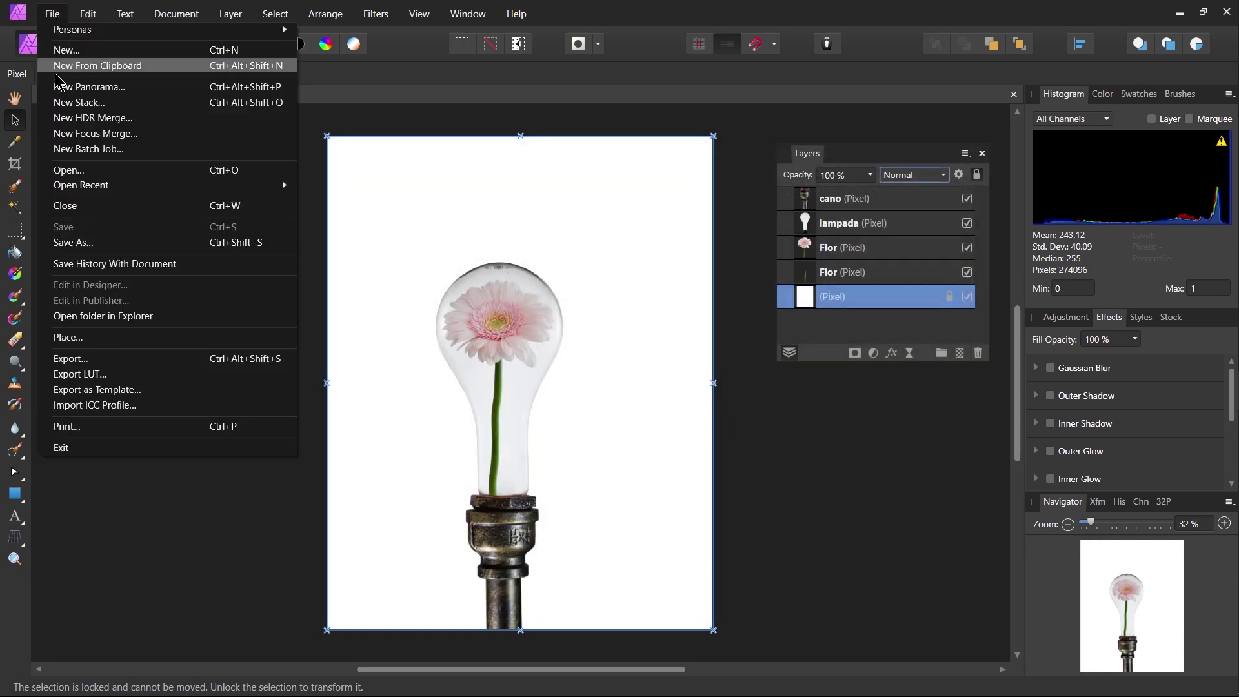
left_click(133, 207)
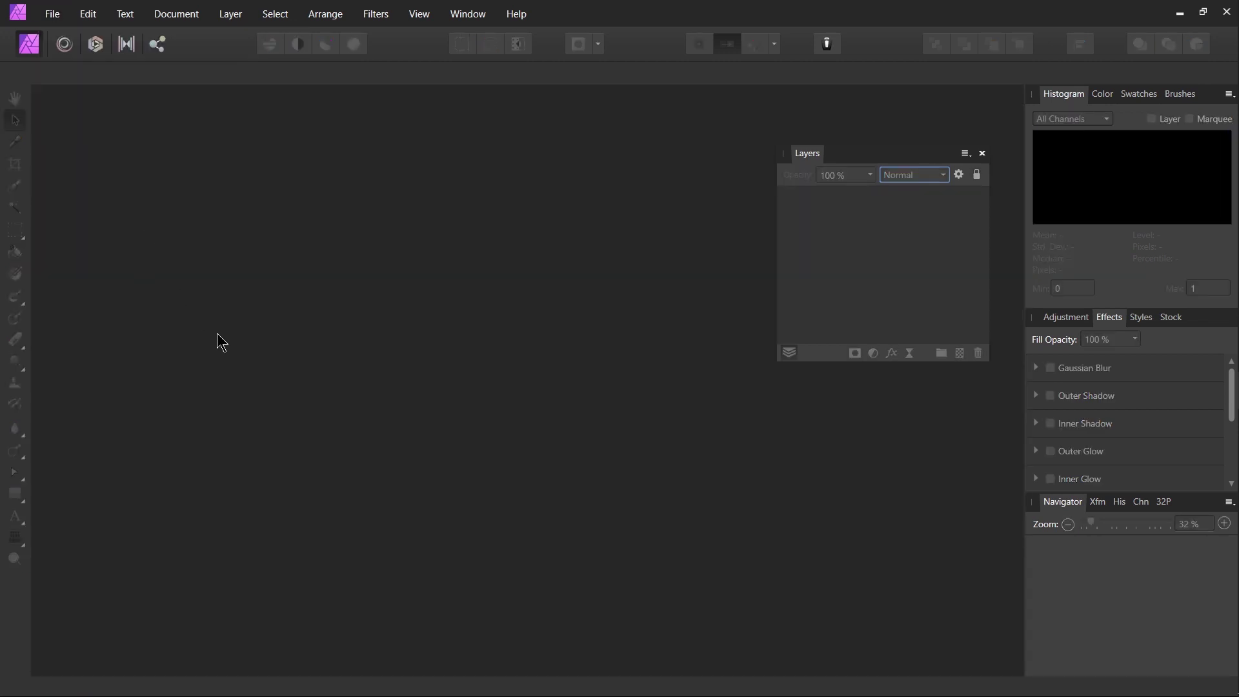